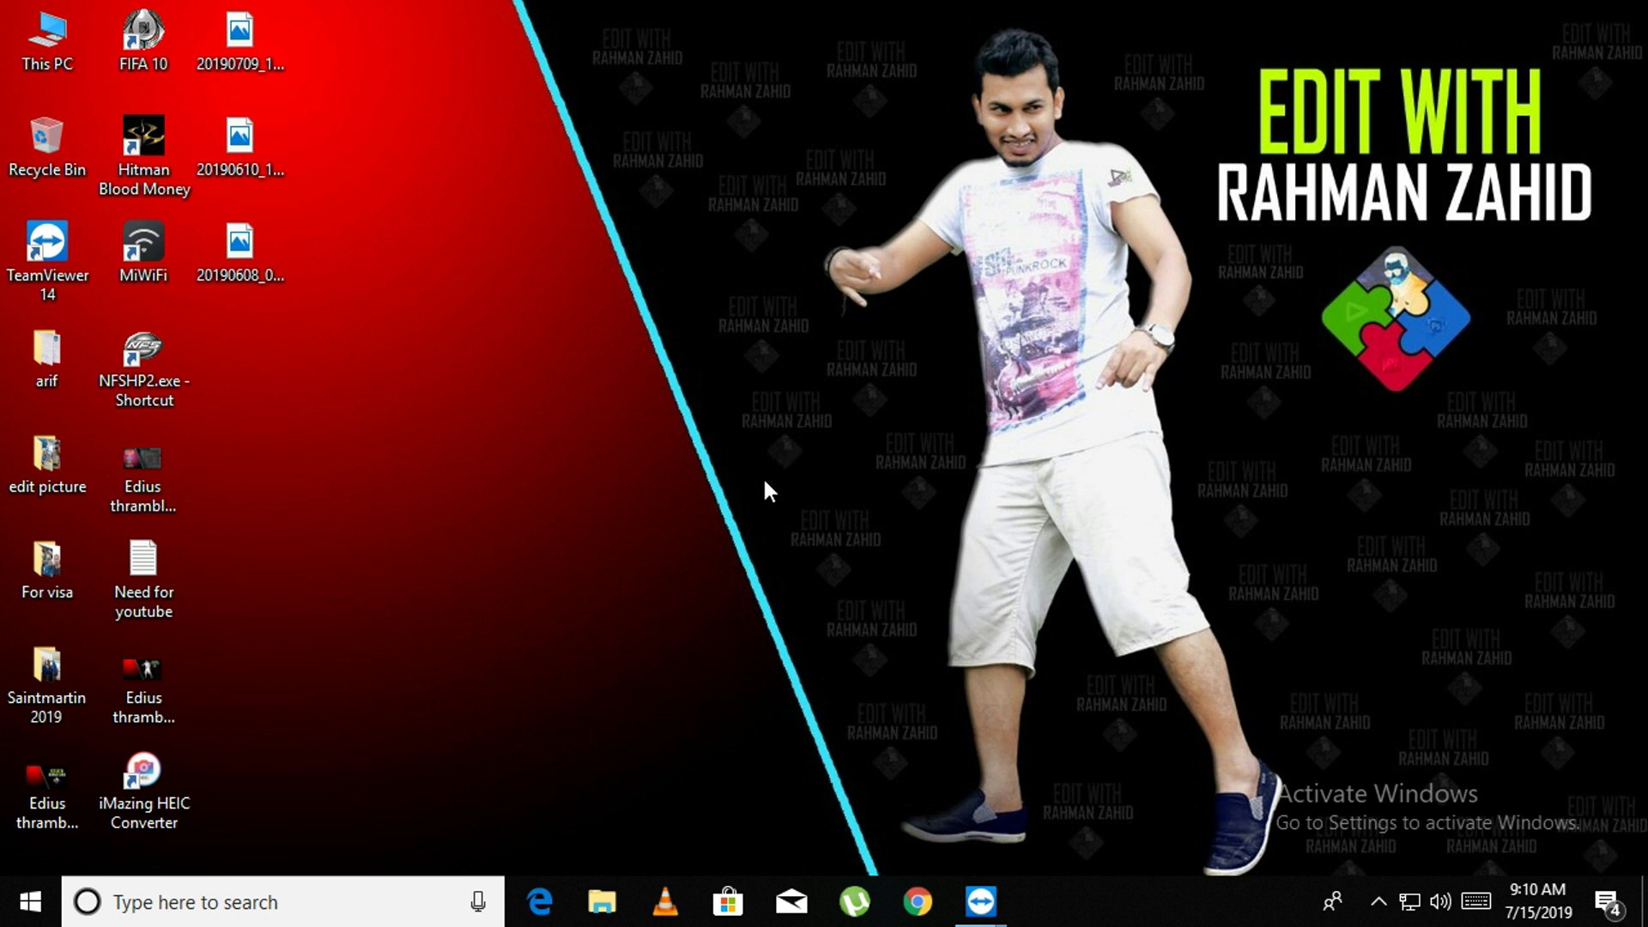
right_click(556, 393)
left_click(637, 470)
right_click(524, 353)
left_click(565, 420)
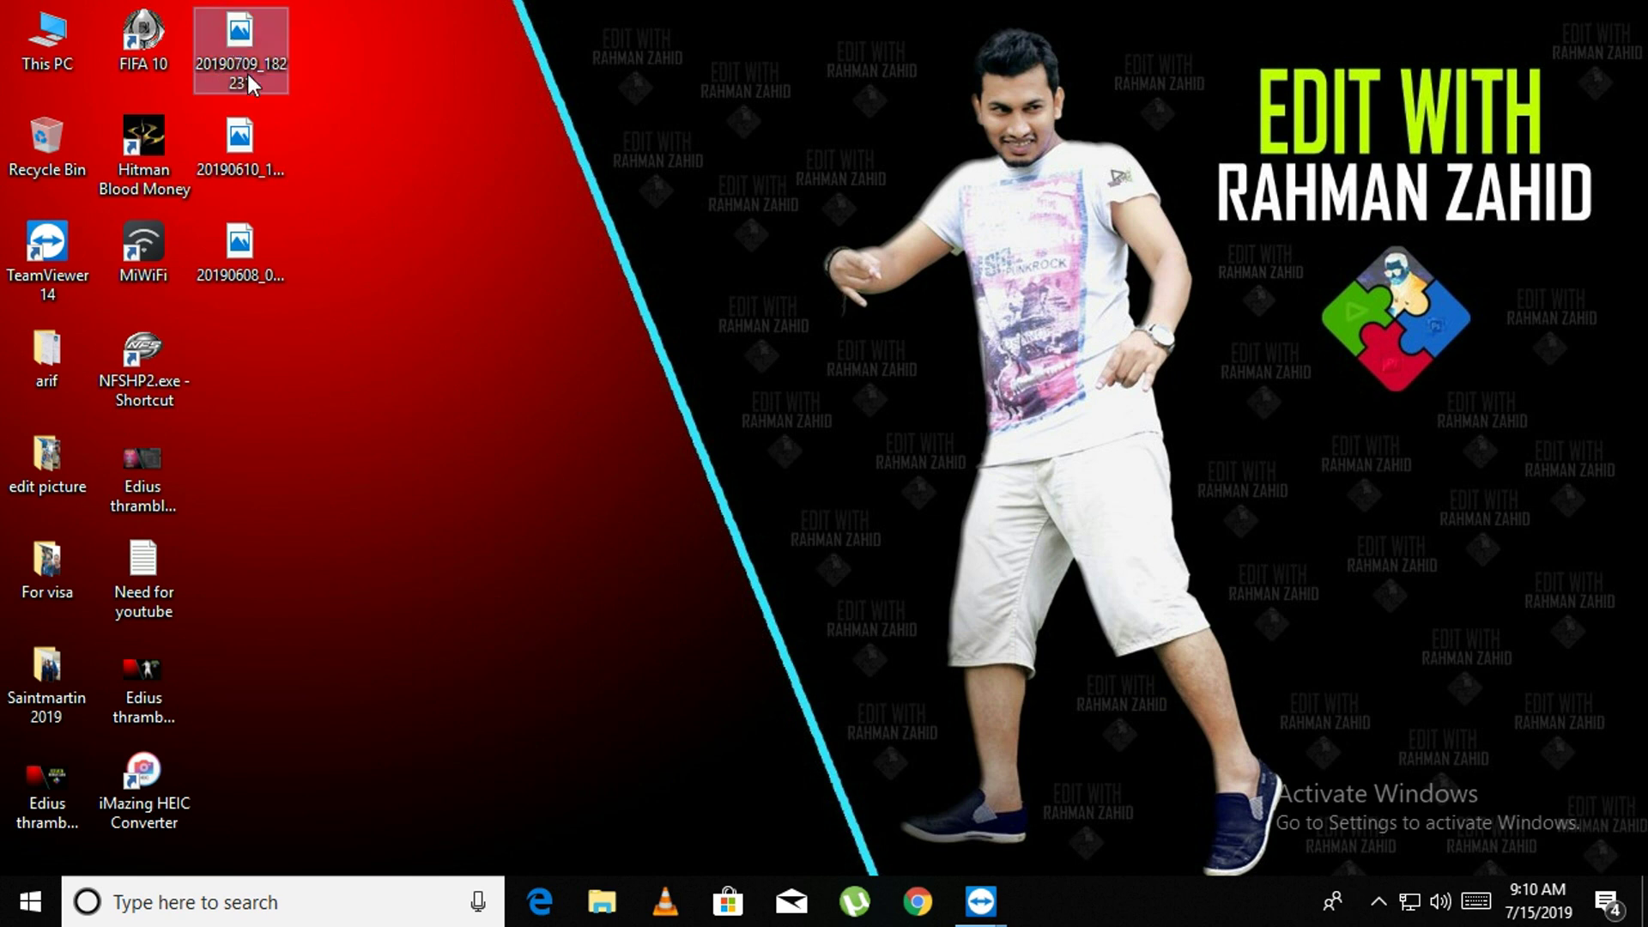
left_click(266, 163)
left_click(230, 266)
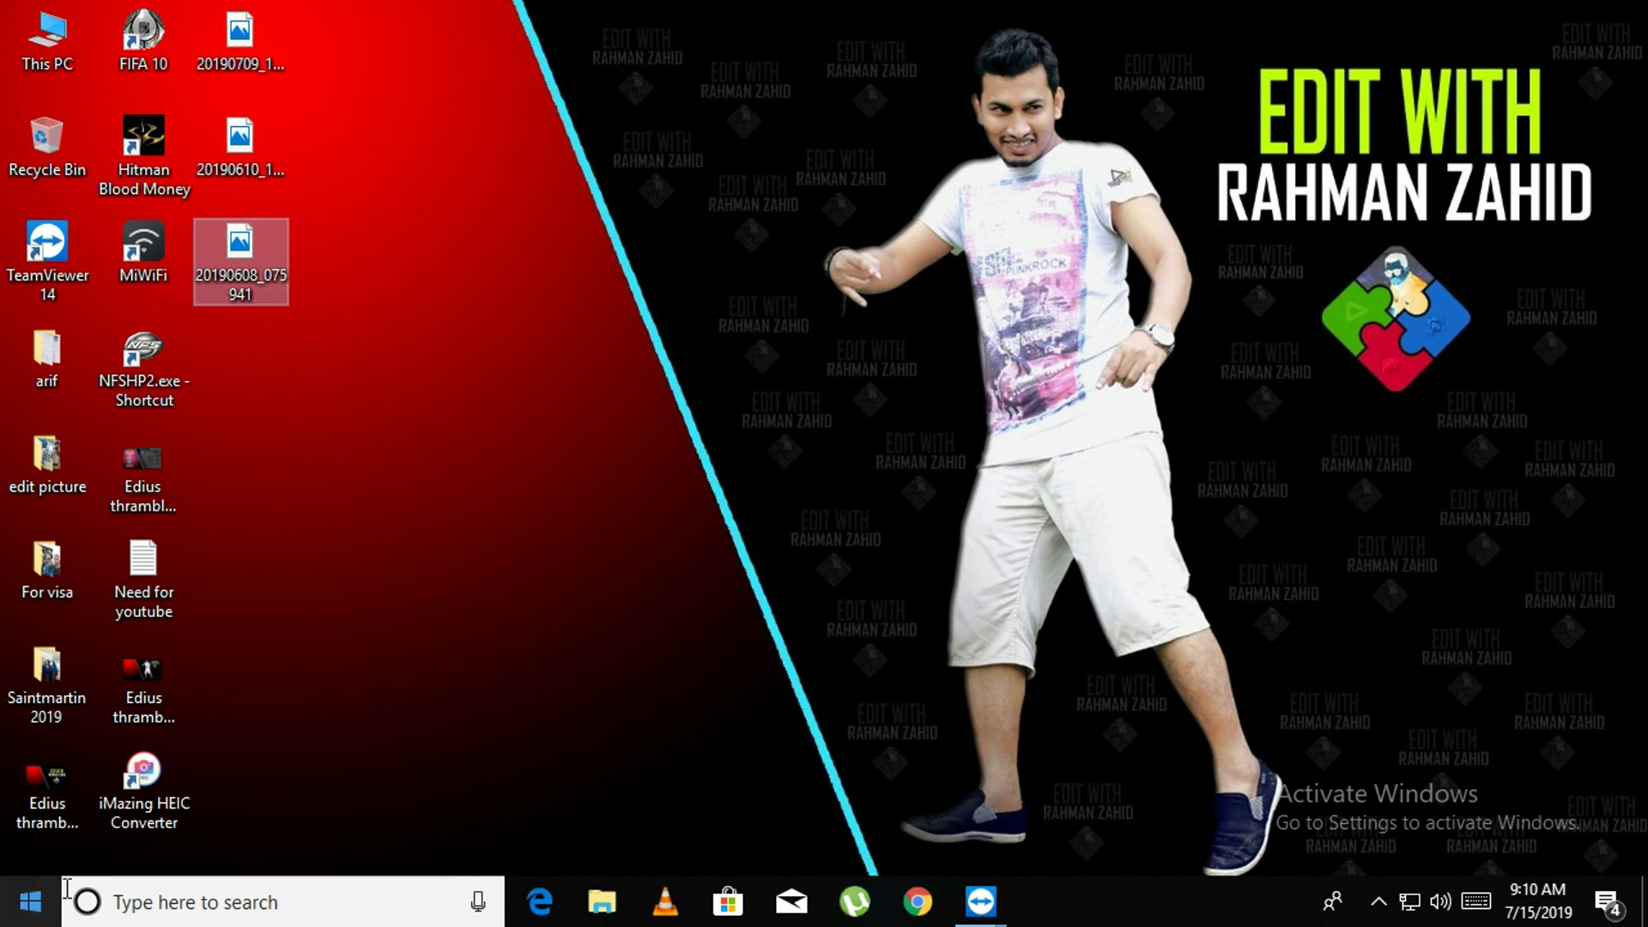
left_click(504, 675)
In File Explorer's folder view options, show hidden files and stop hiding empty drives, known file extensions and folder merge conflicts.
key("super+e")
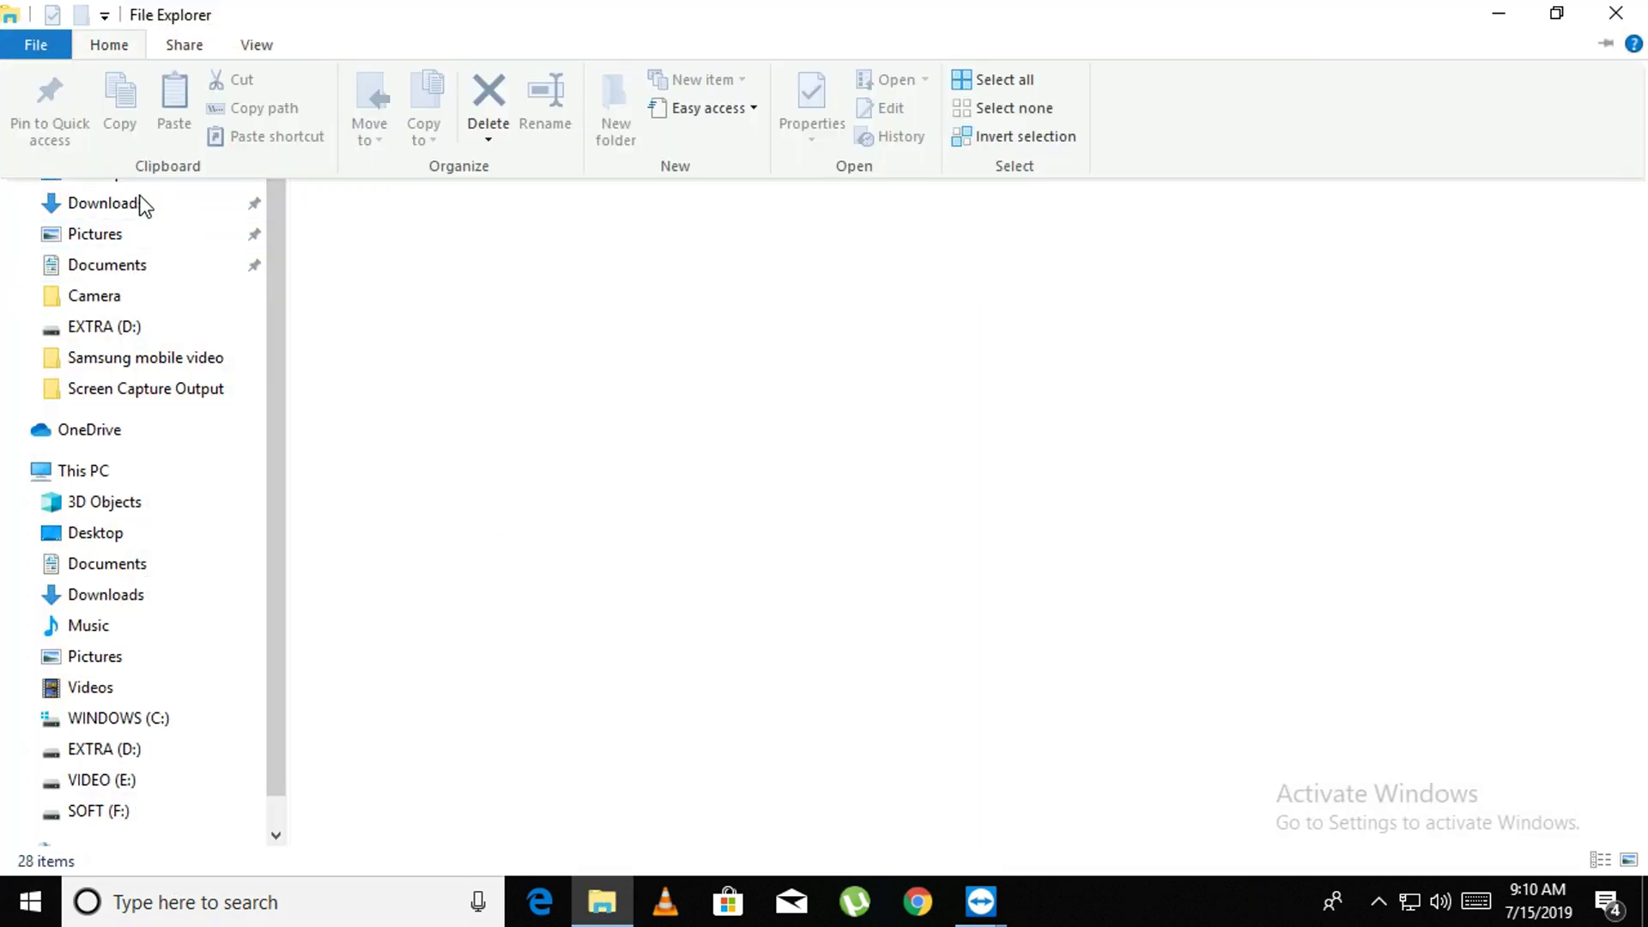
left_click(31, 52)
left_click(90, 214)
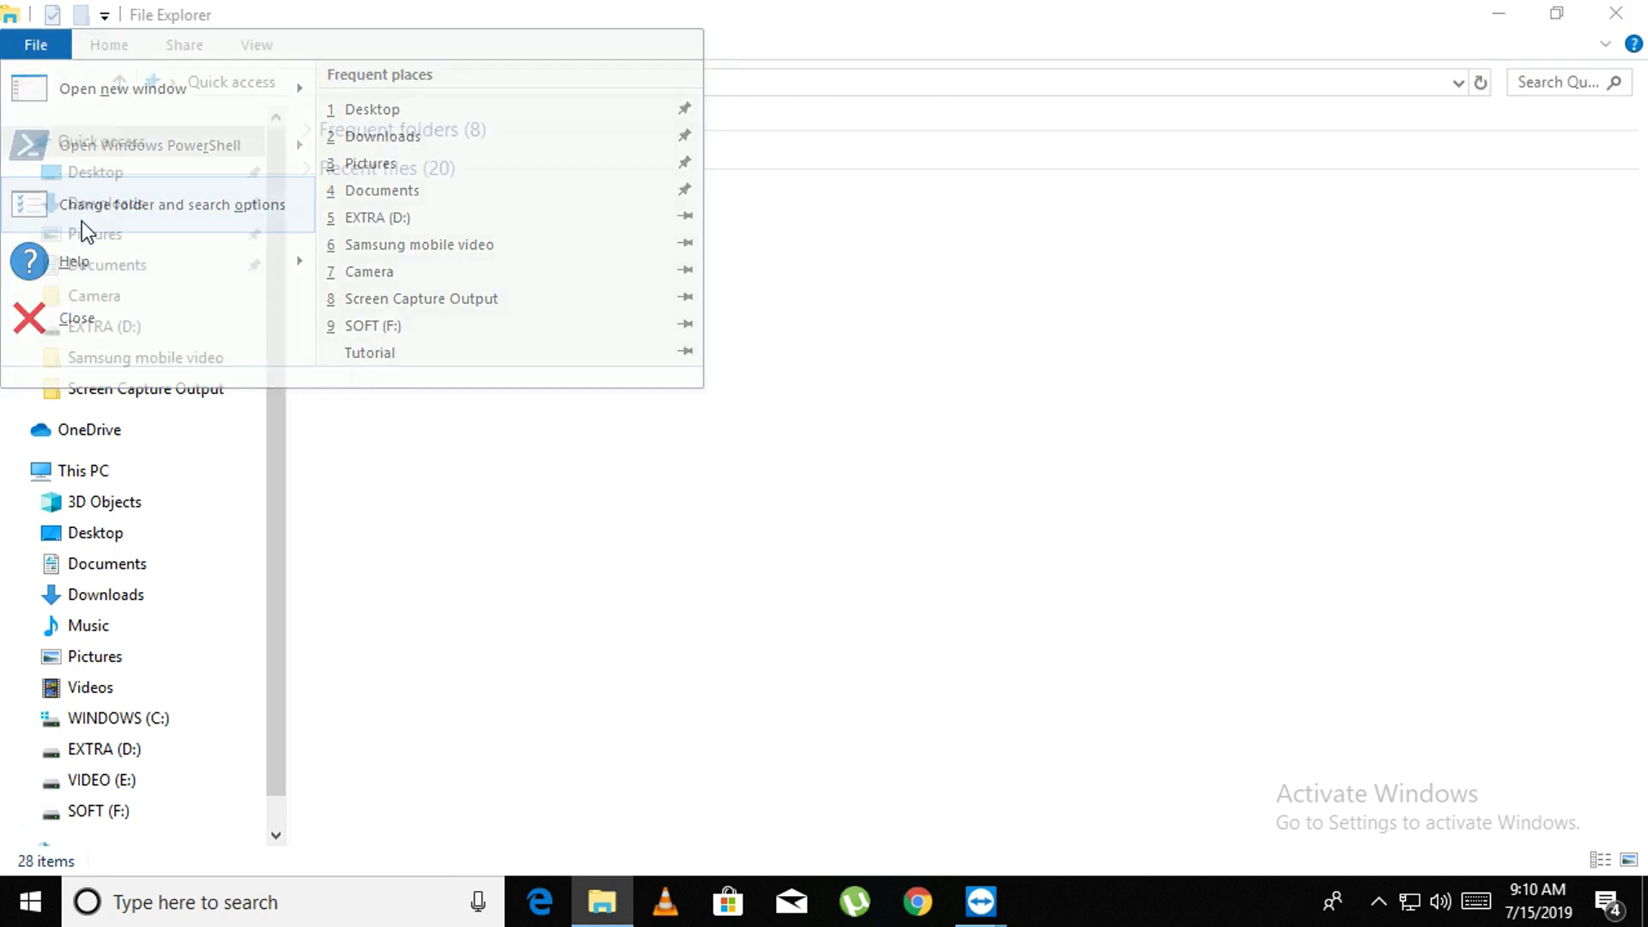
left_click(129, 190)
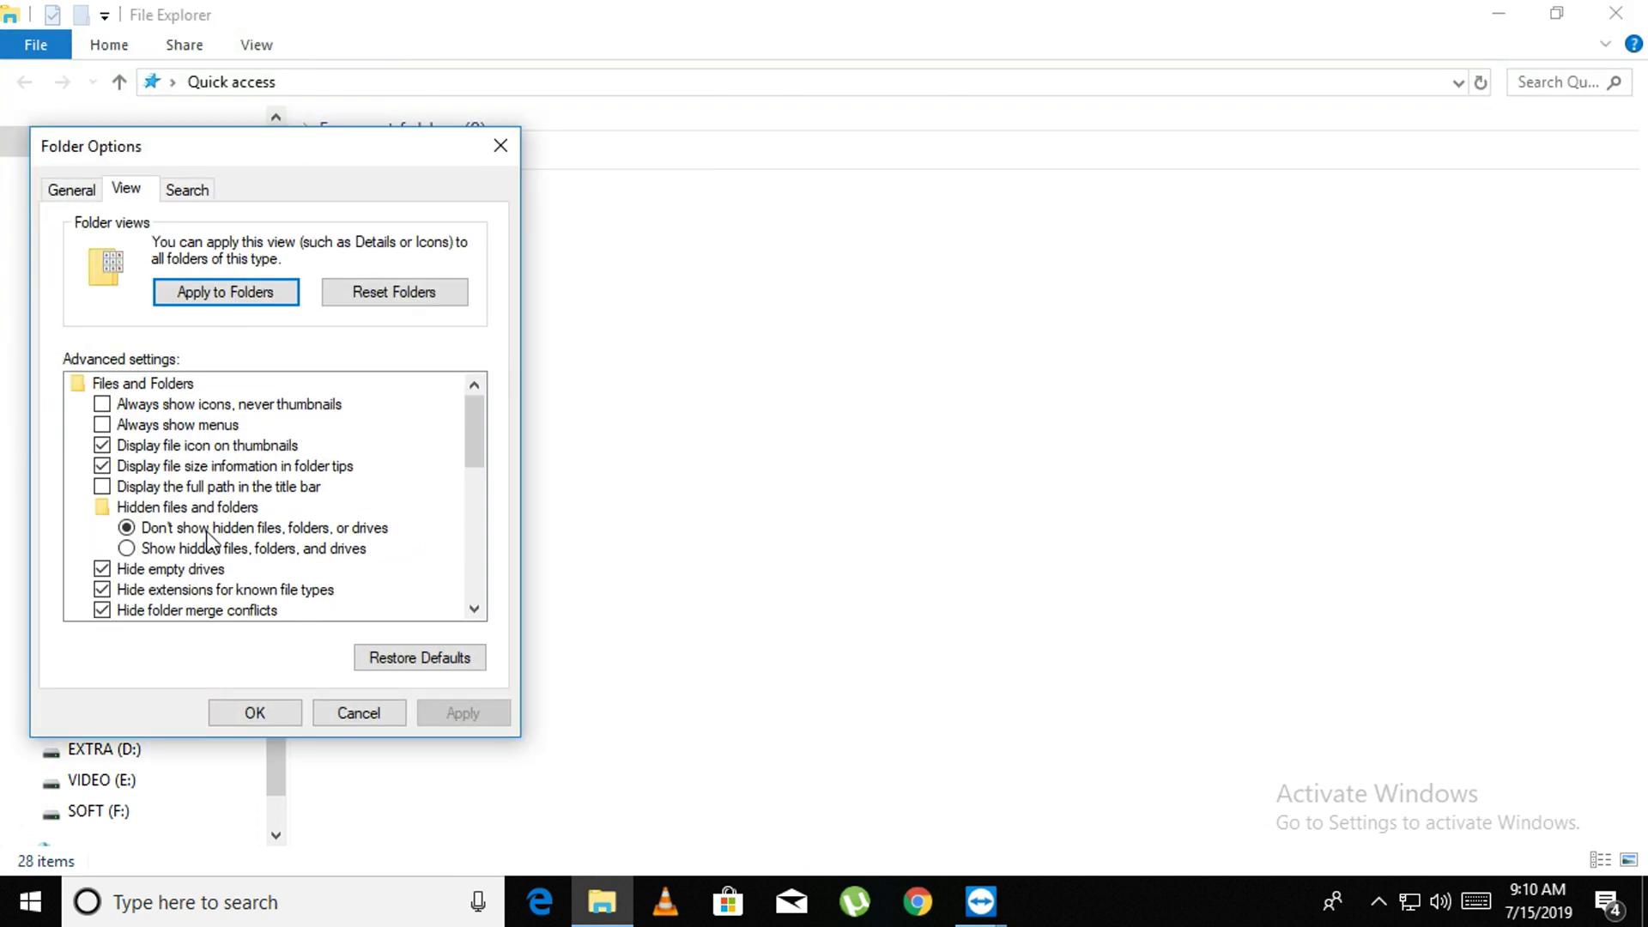
left_click(168, 549)
left_click(102, 569)
left_click(102, 590)
left_click(102, 611)
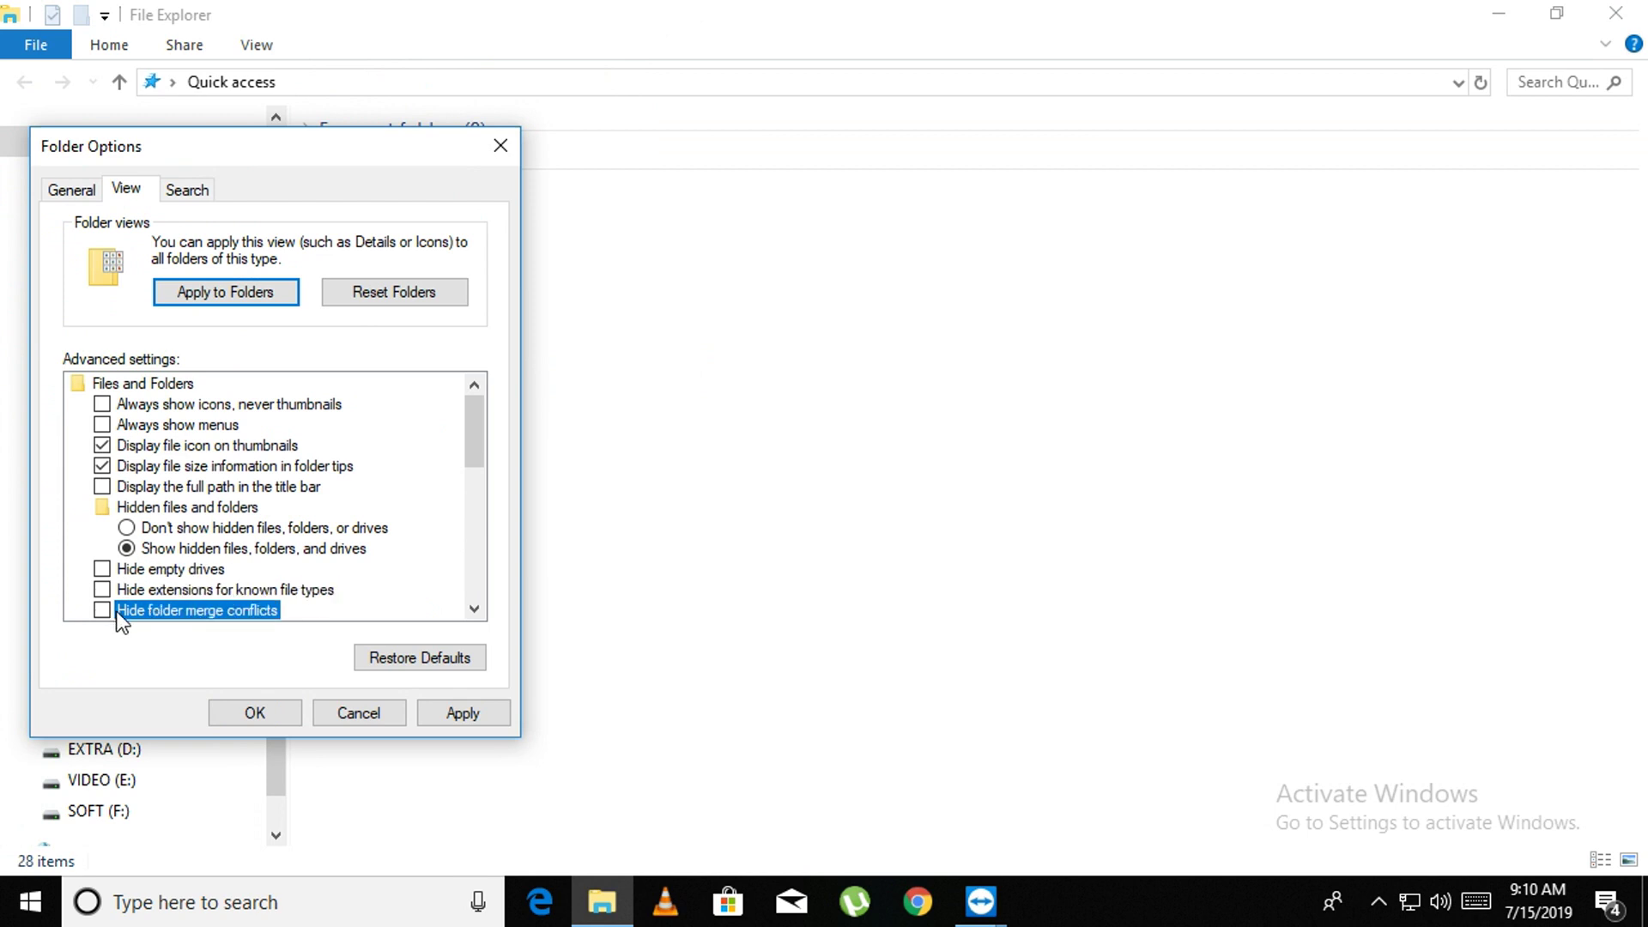
Stop hiding protected operating system files, accept the warning and save the folder options.
scroll(386, 463, "down", 1)
scroll(480, 464, "down", 2)
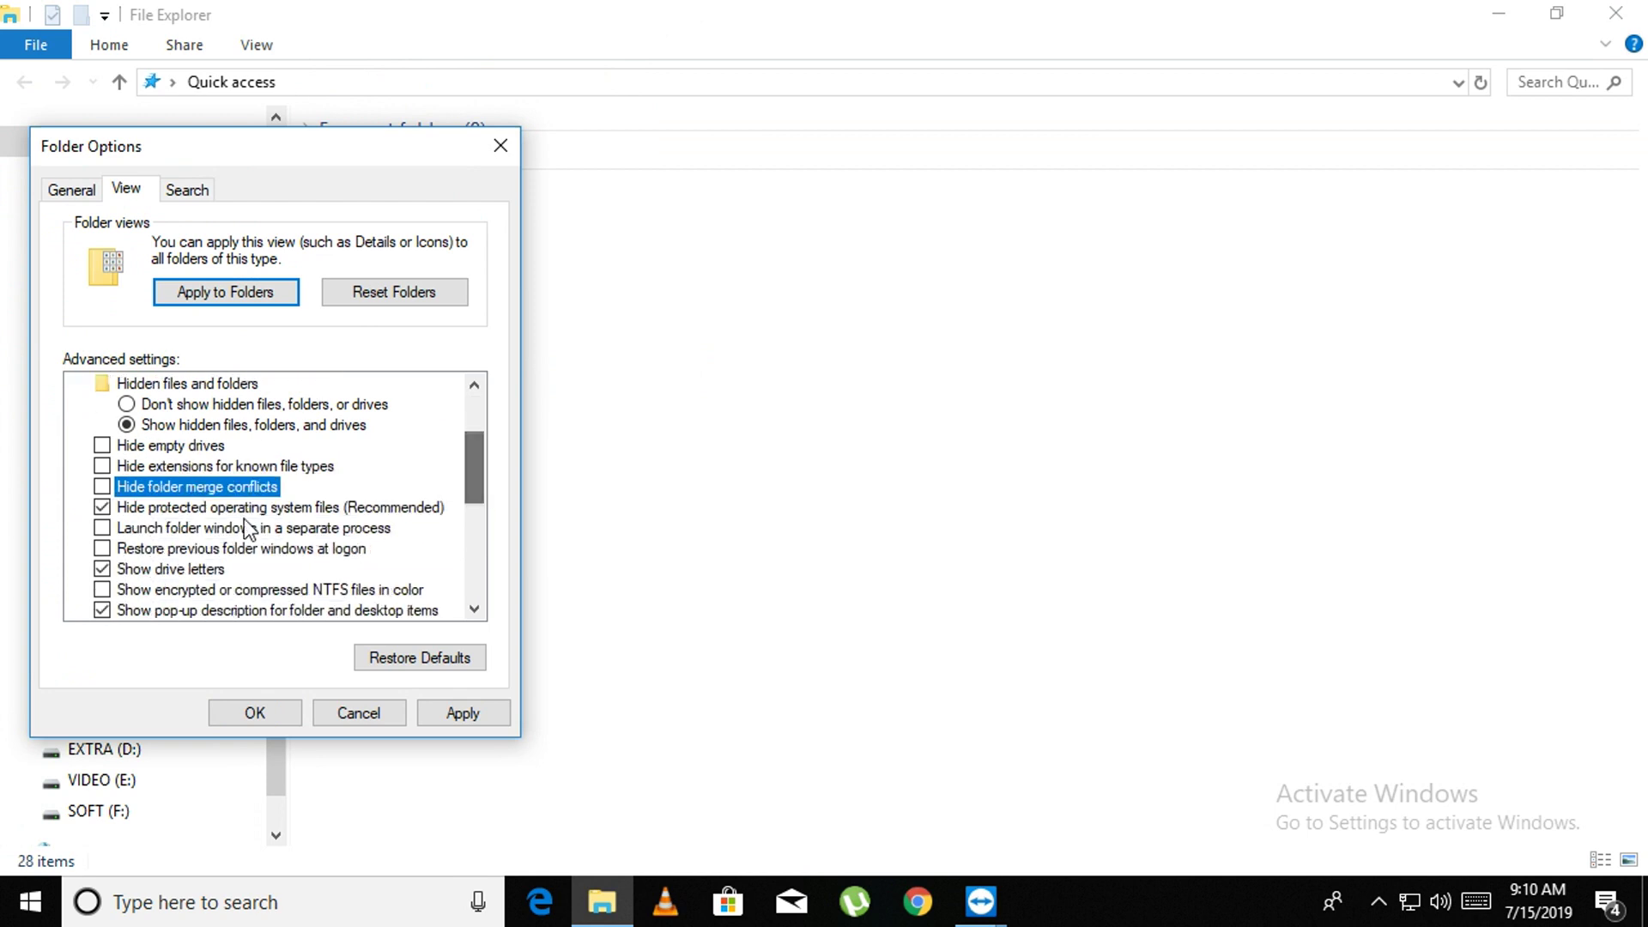
left_click(102, 507)
left_click(1019, 490)
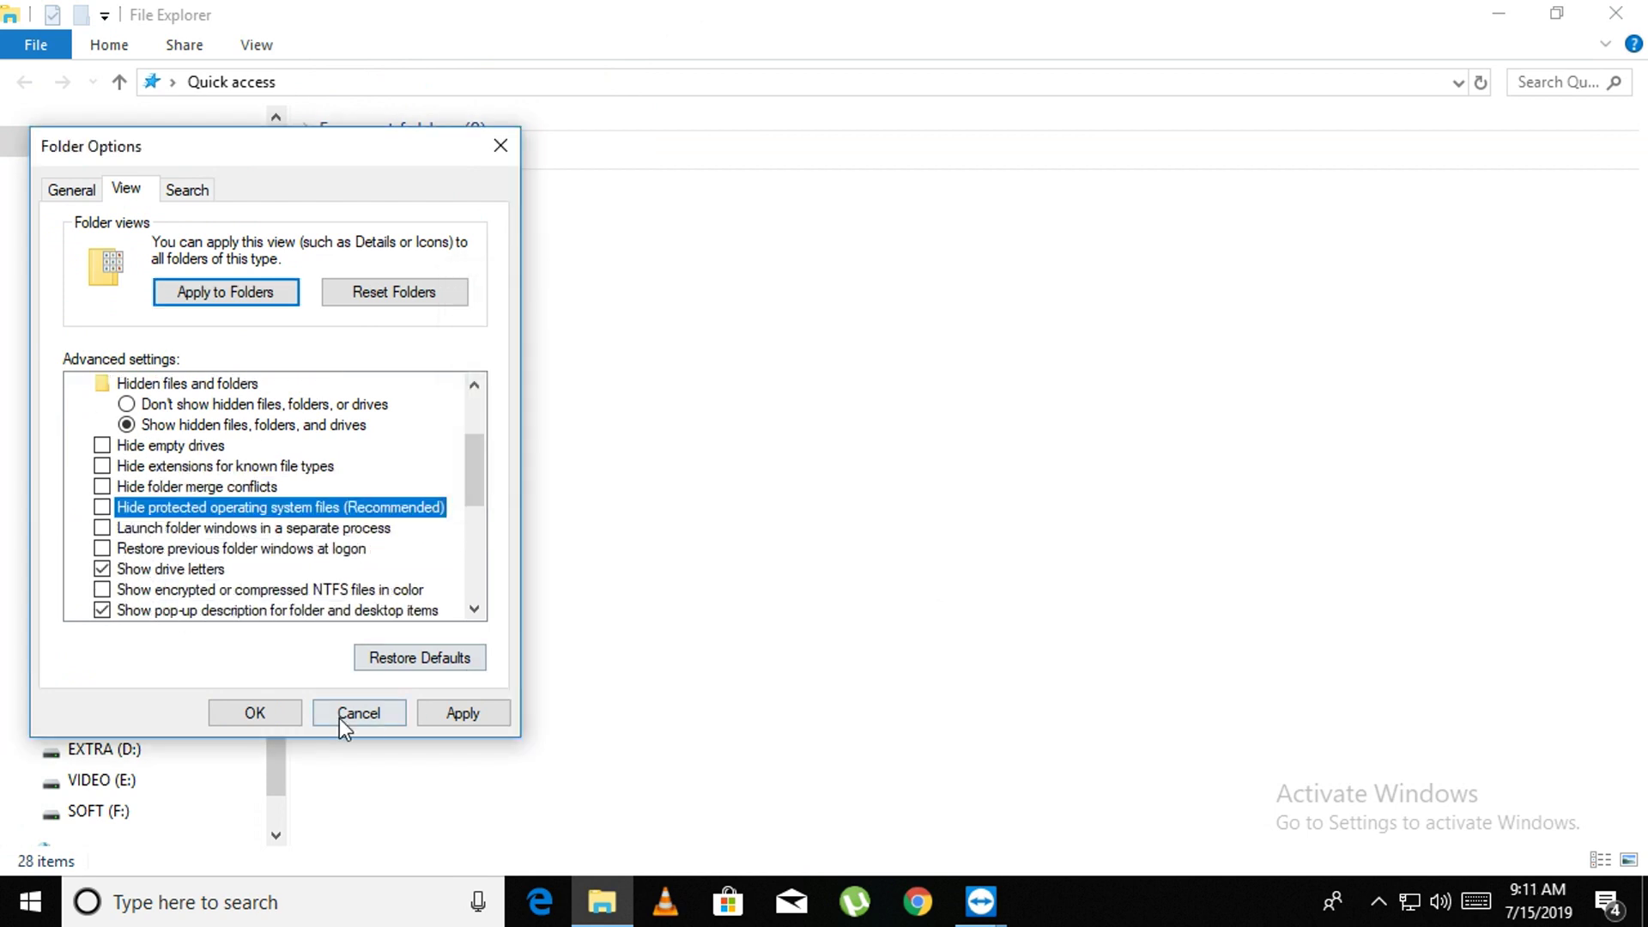
left_click(255, 712)
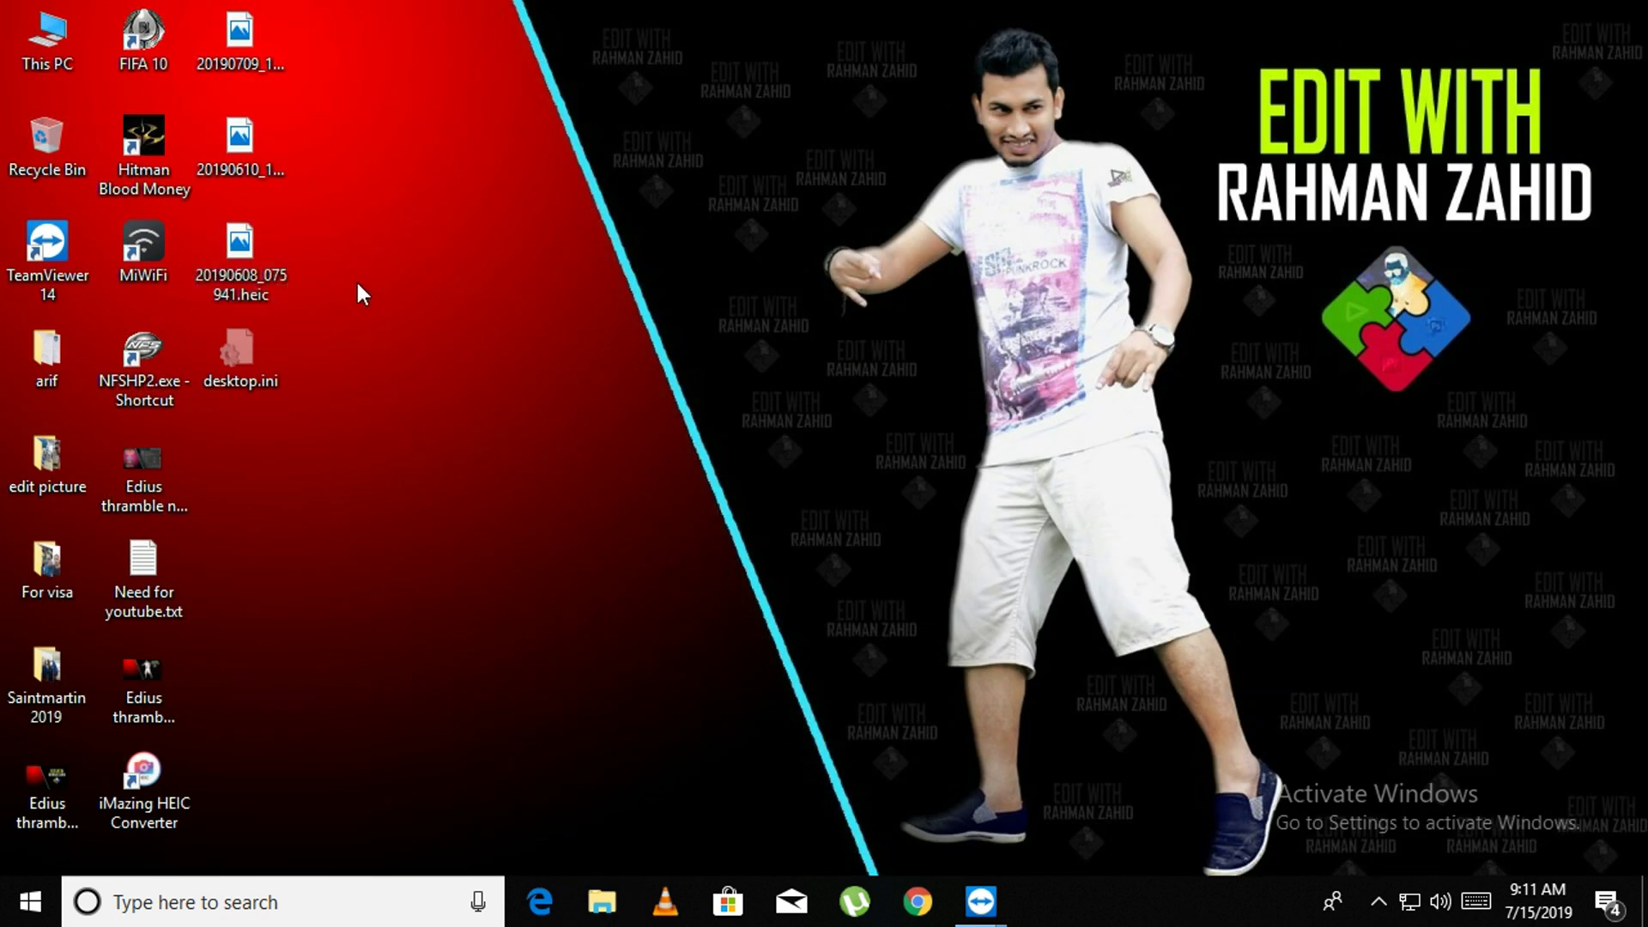
Check the extensions of the HEIC and JPG files on the desktop and try to open 20190608_075941.heic in Photos.
left_click(237, 62)
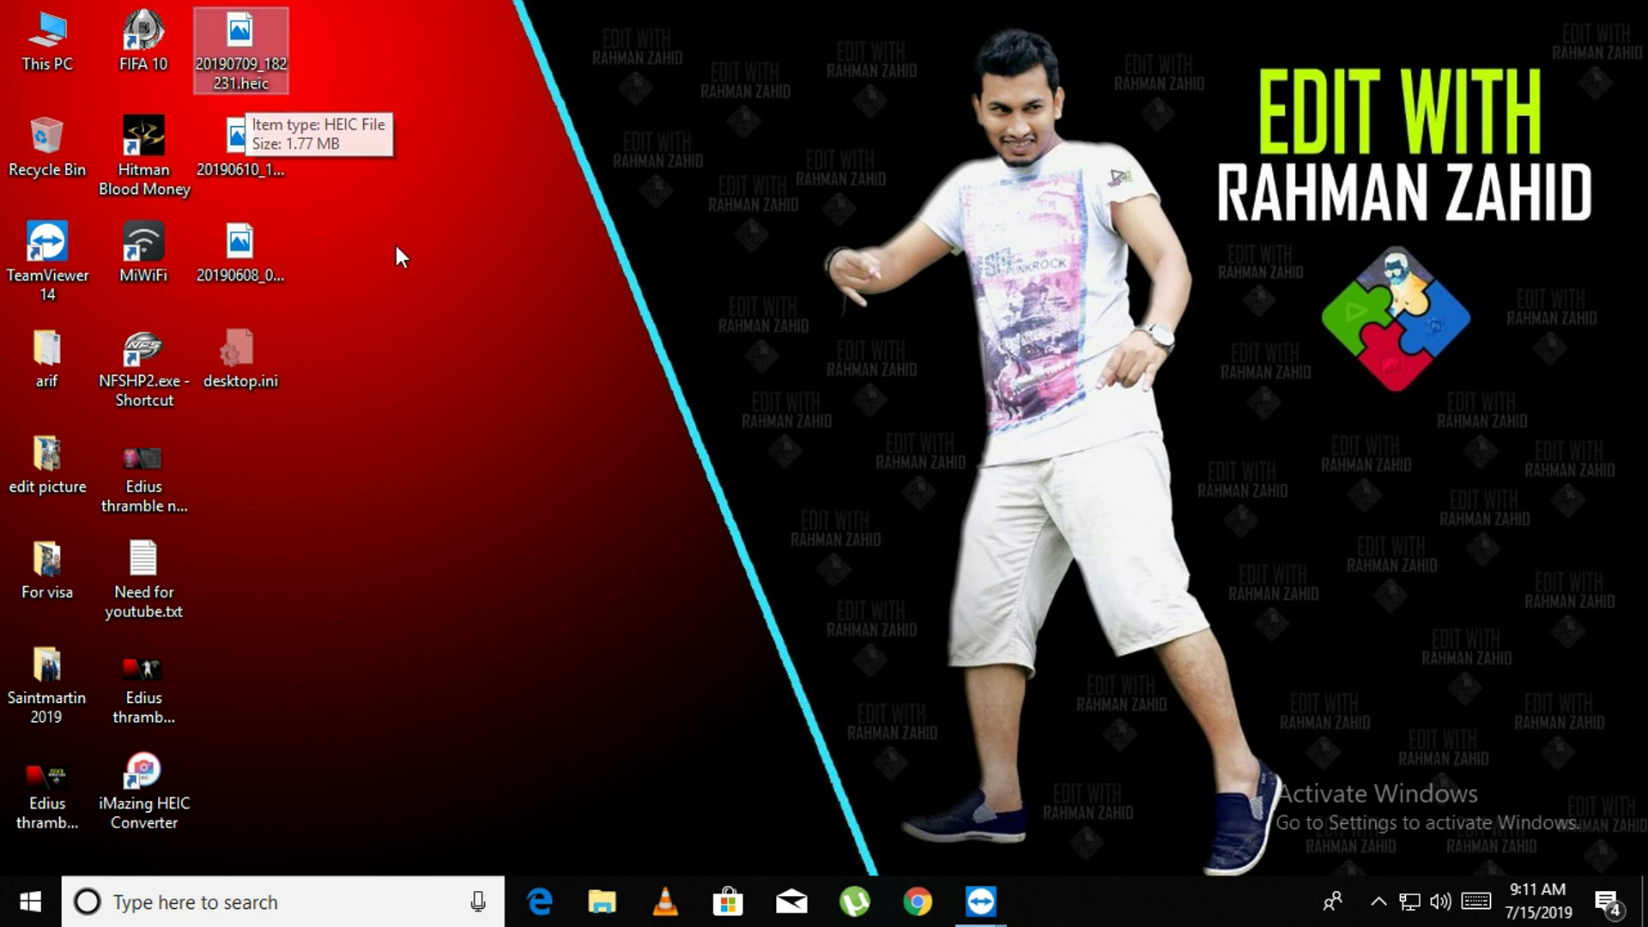
left_click(137, 515)
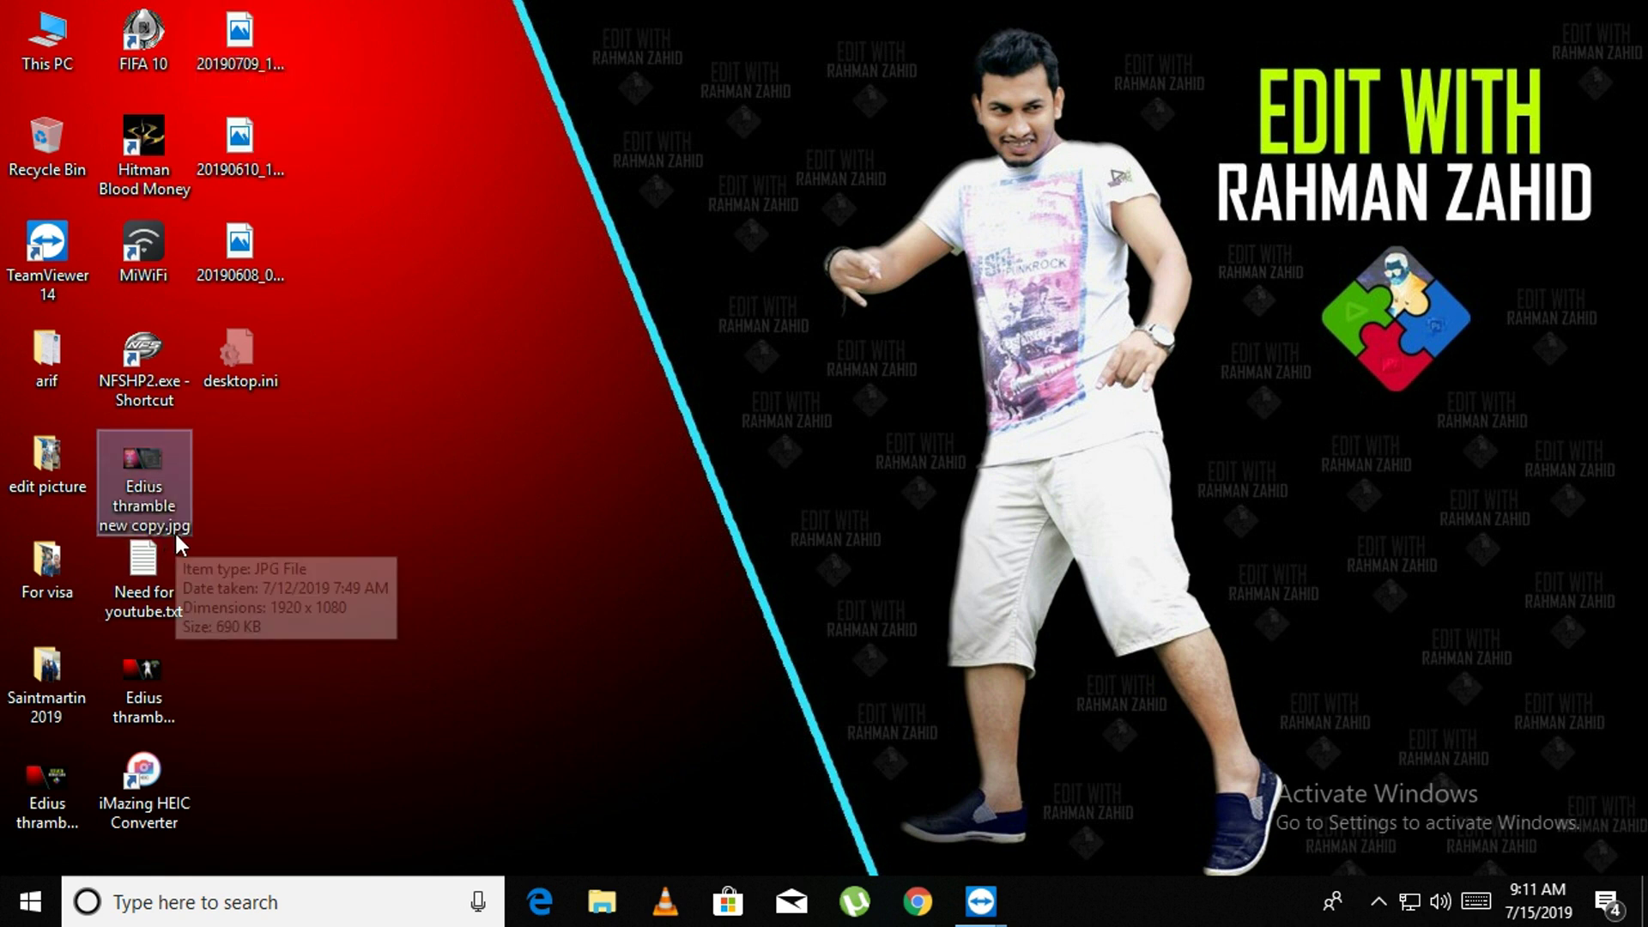
left_click(243, 259)
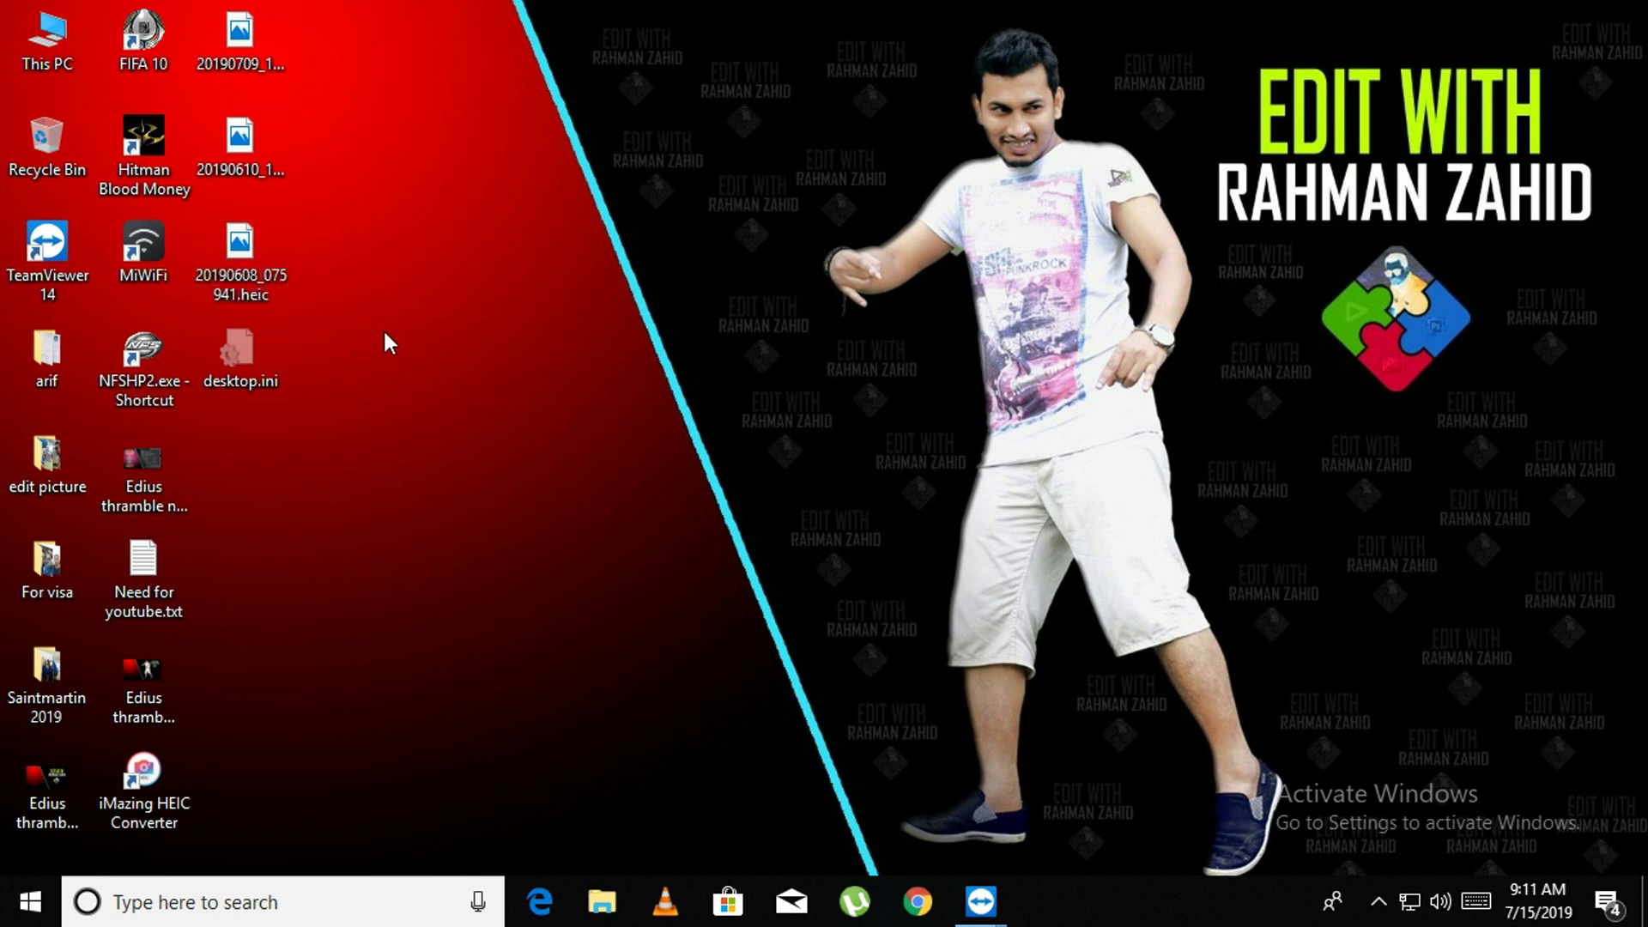
double_click(245, 258)
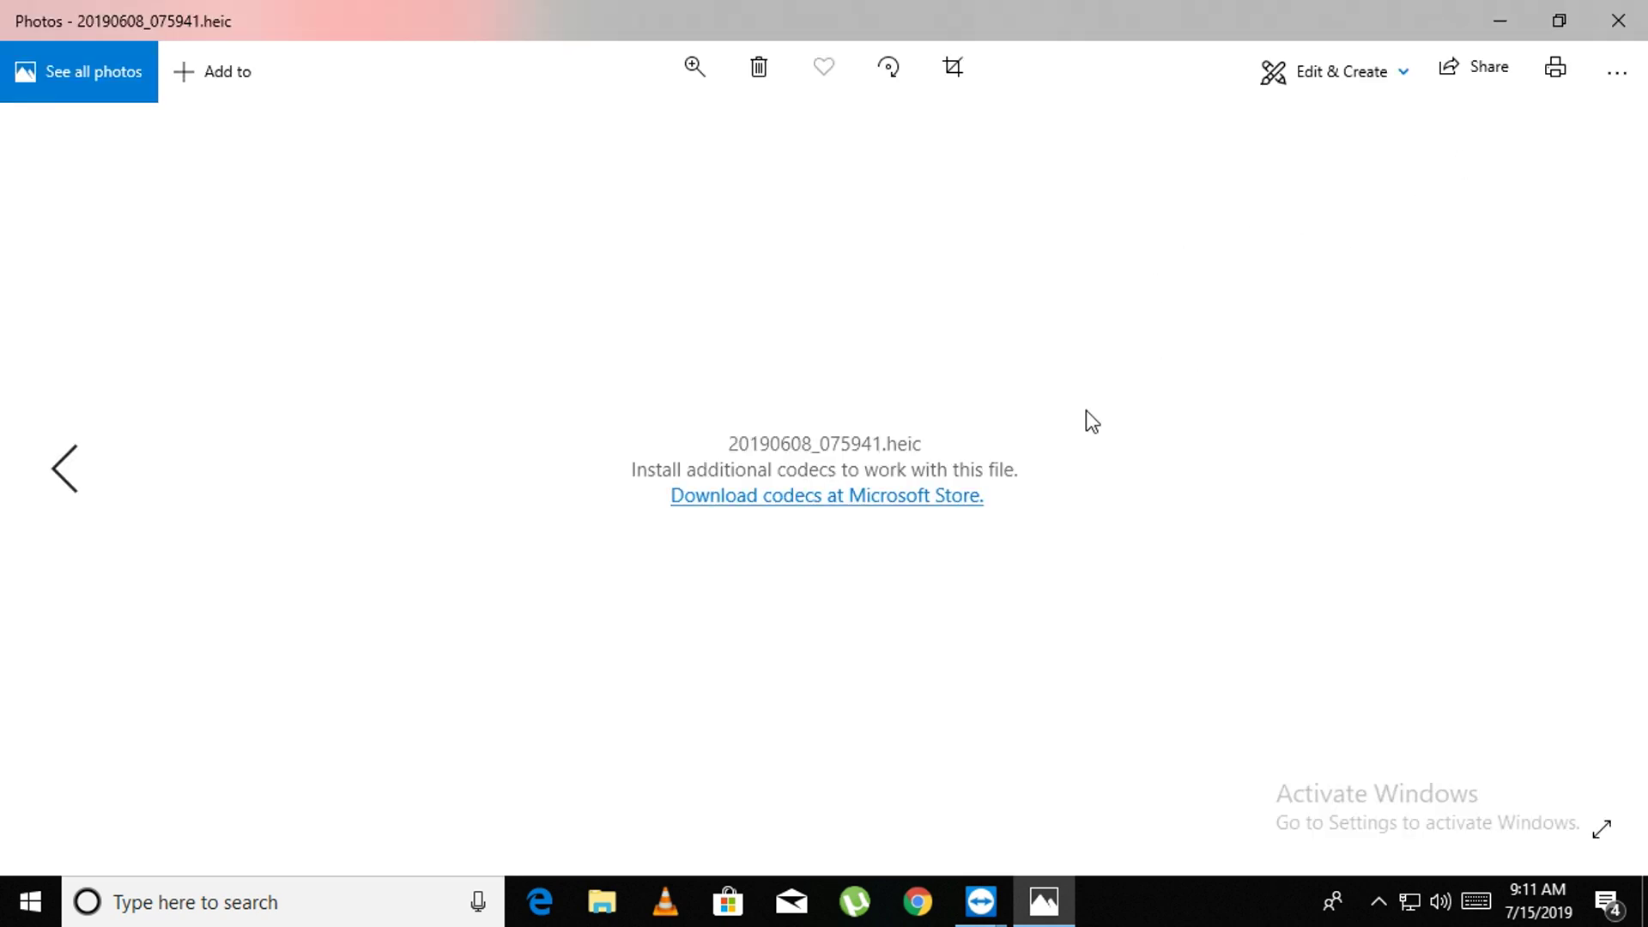
left_click(1579, 28)
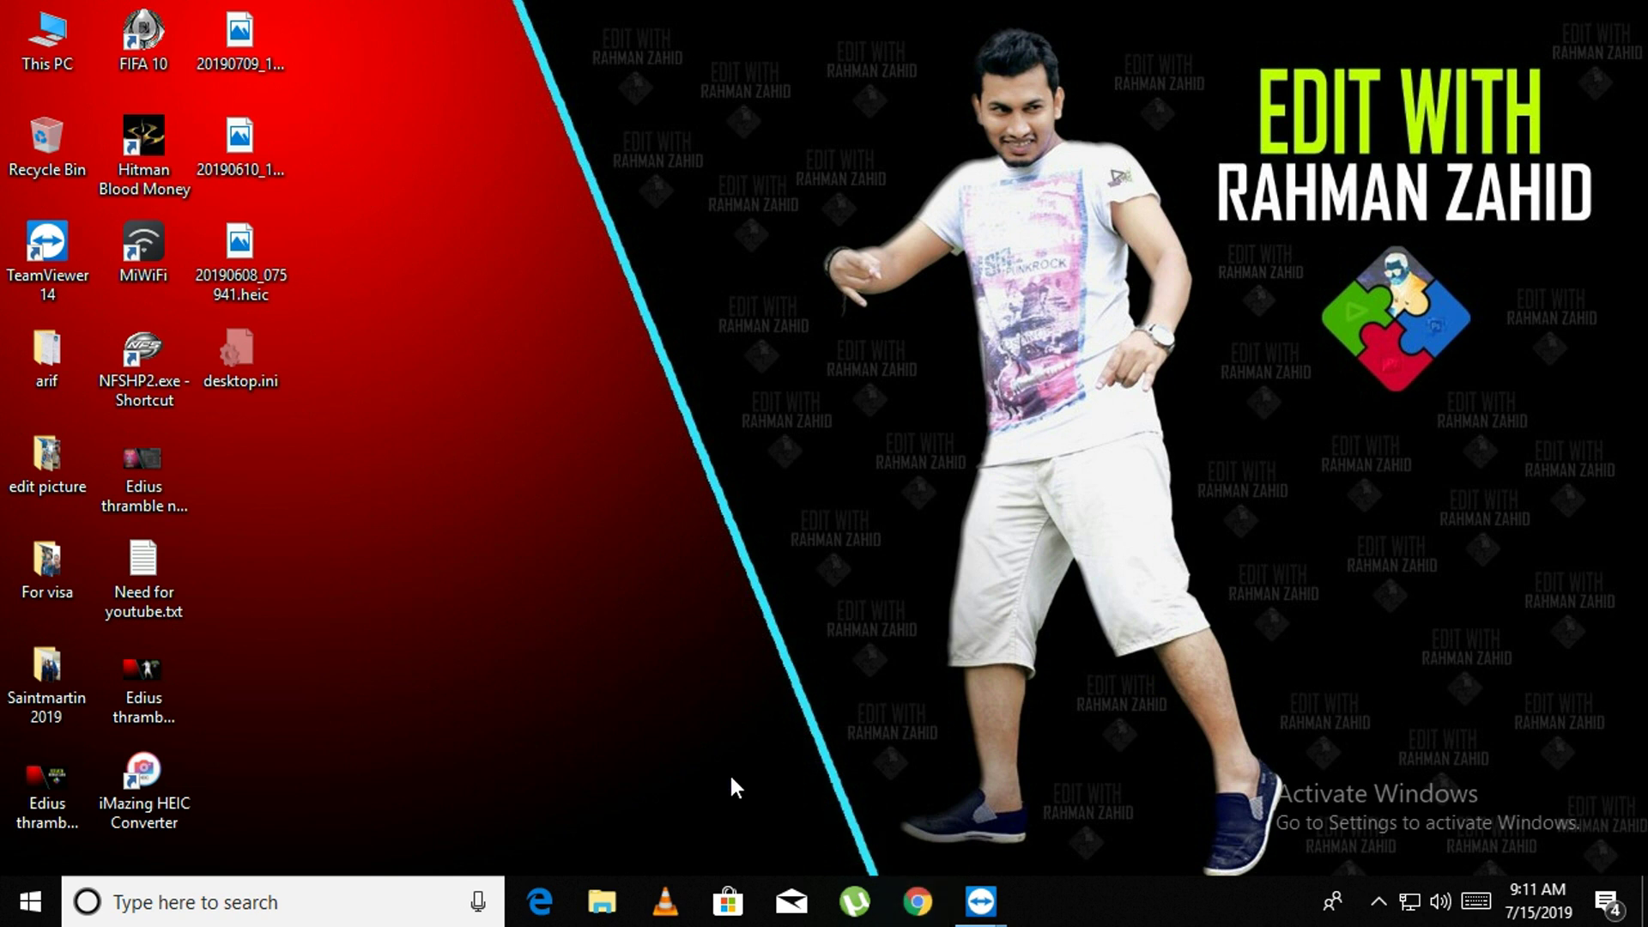
Switch to Chrome and search Google for "imazing heic converter".
left_click(122, 819)
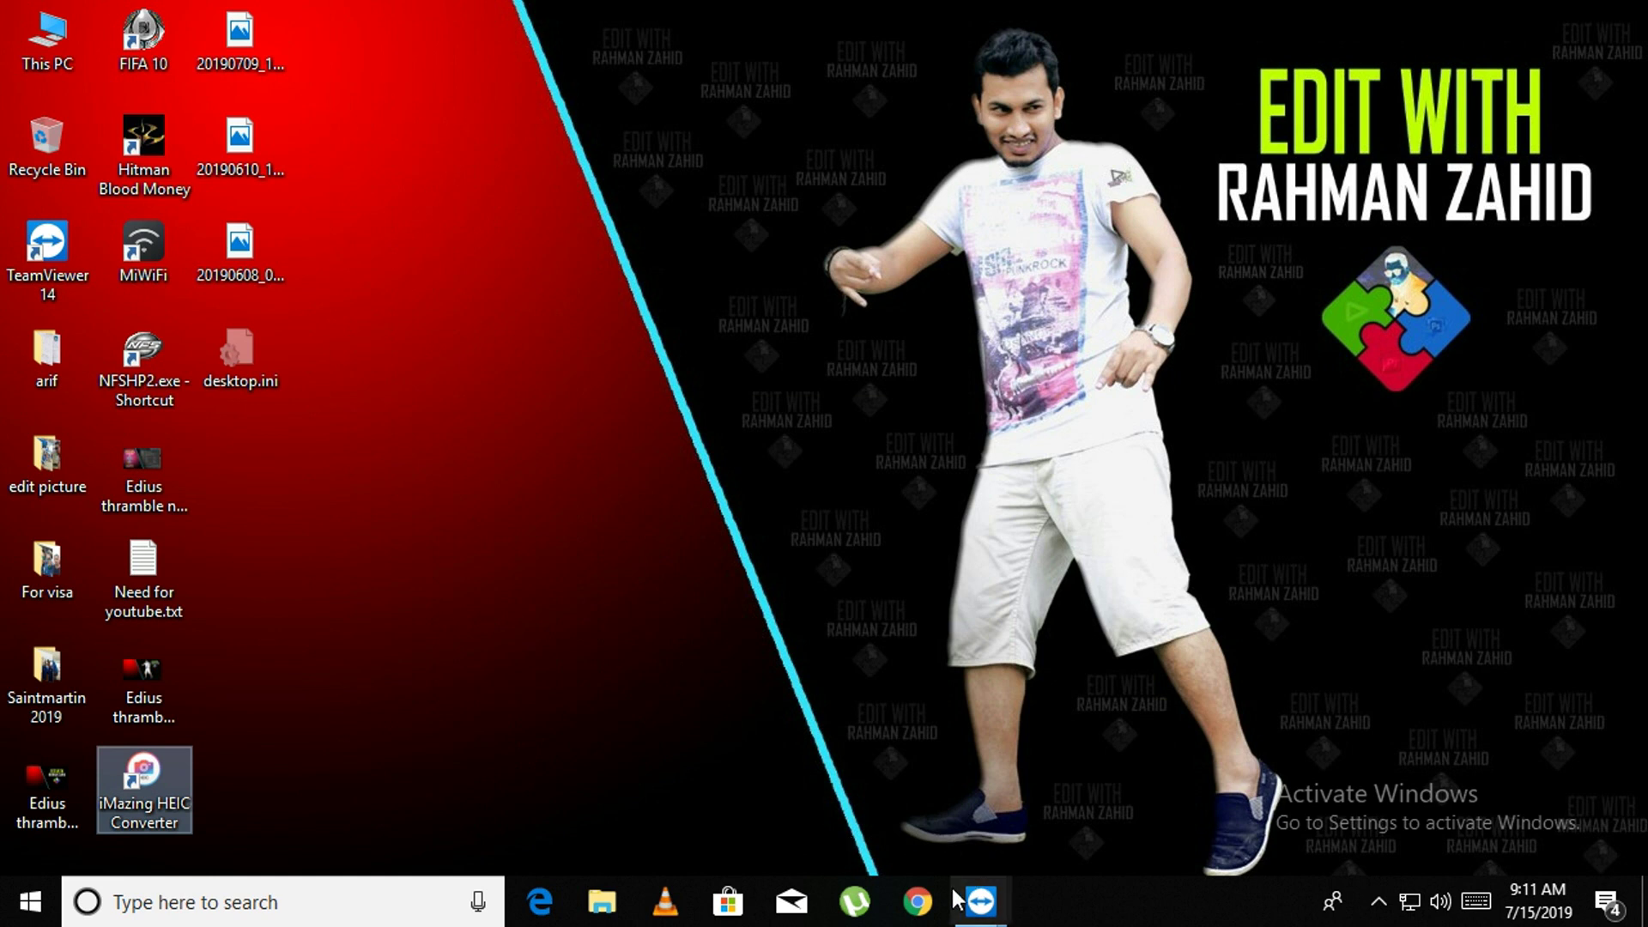
left_click(918, 902)
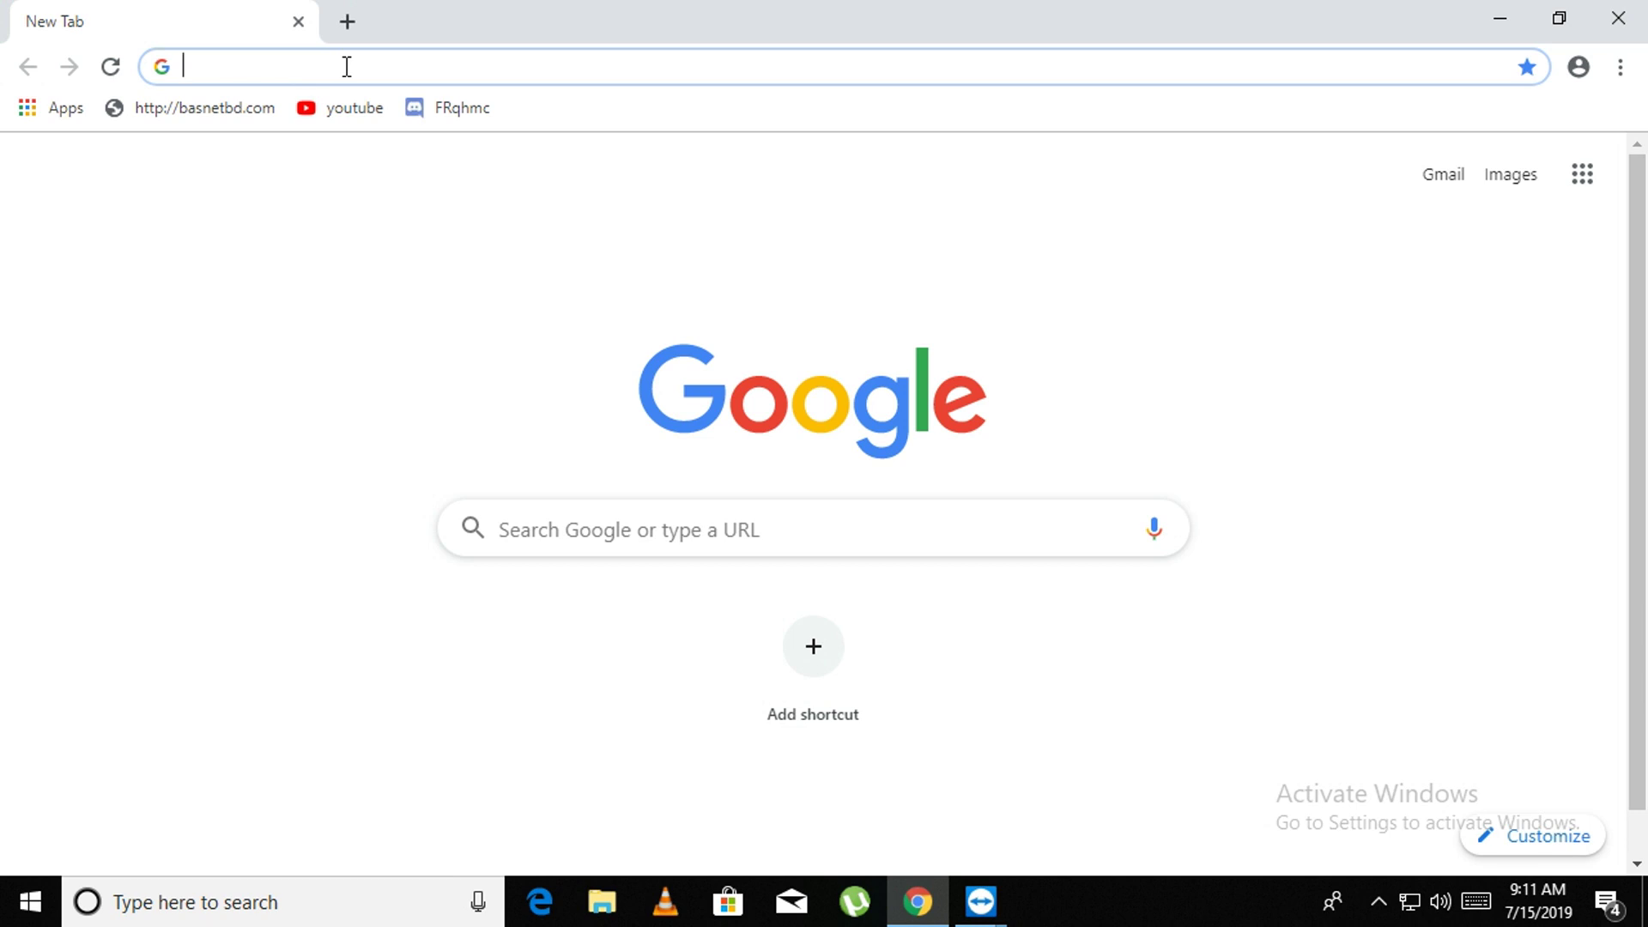
type("imazing heic converter")
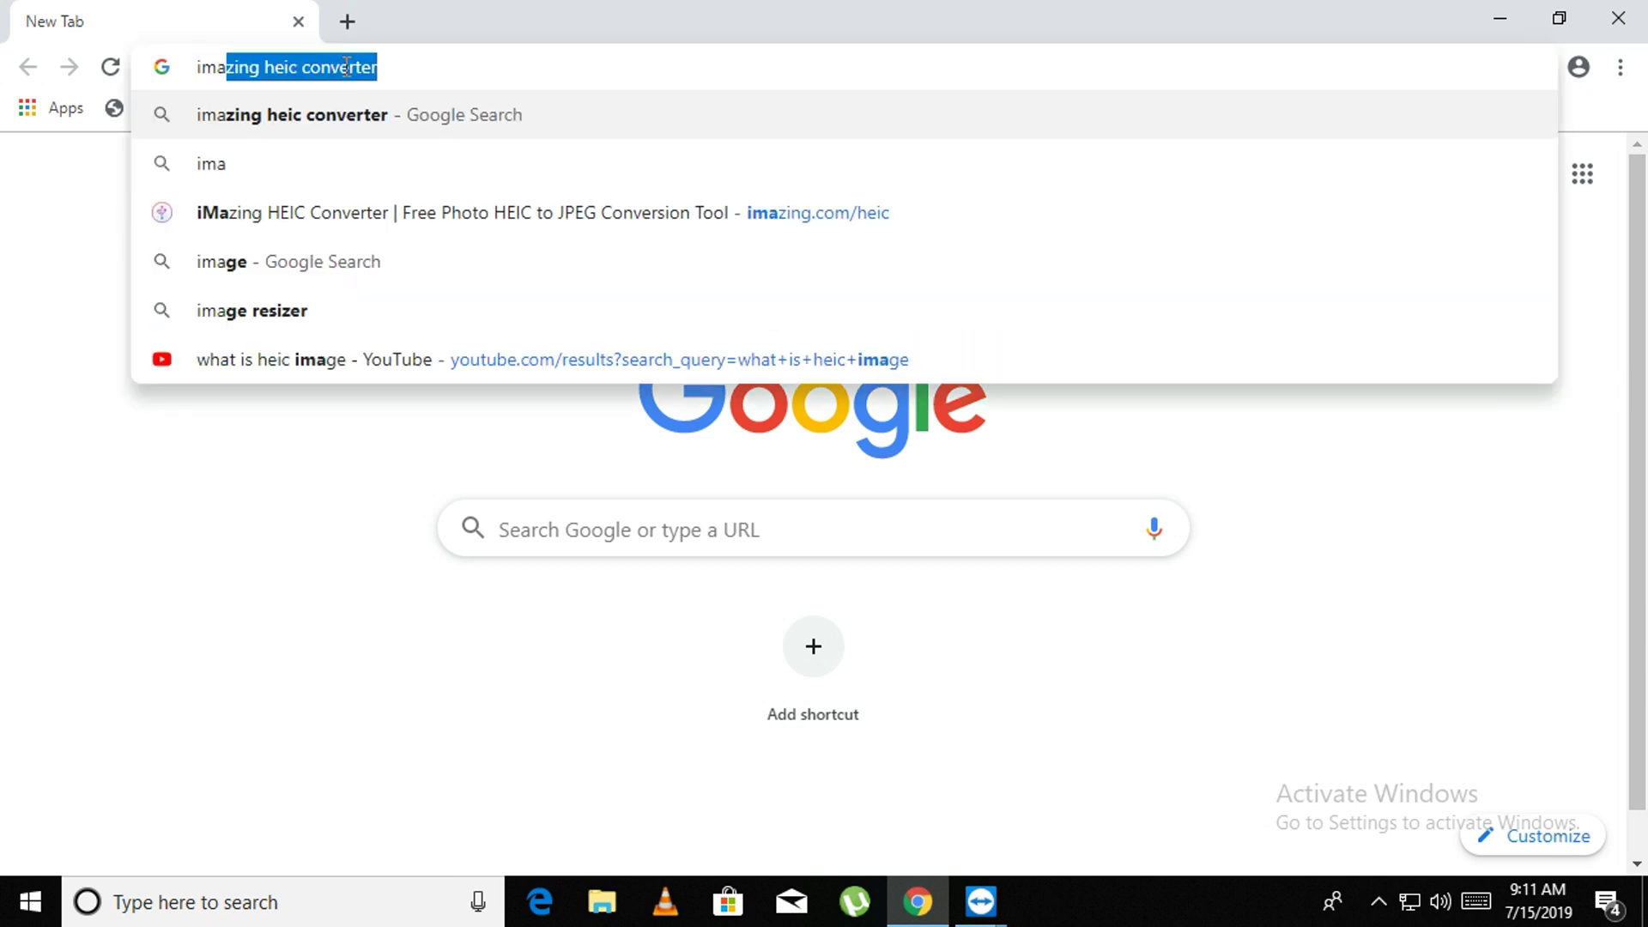
left_click(415, 67)
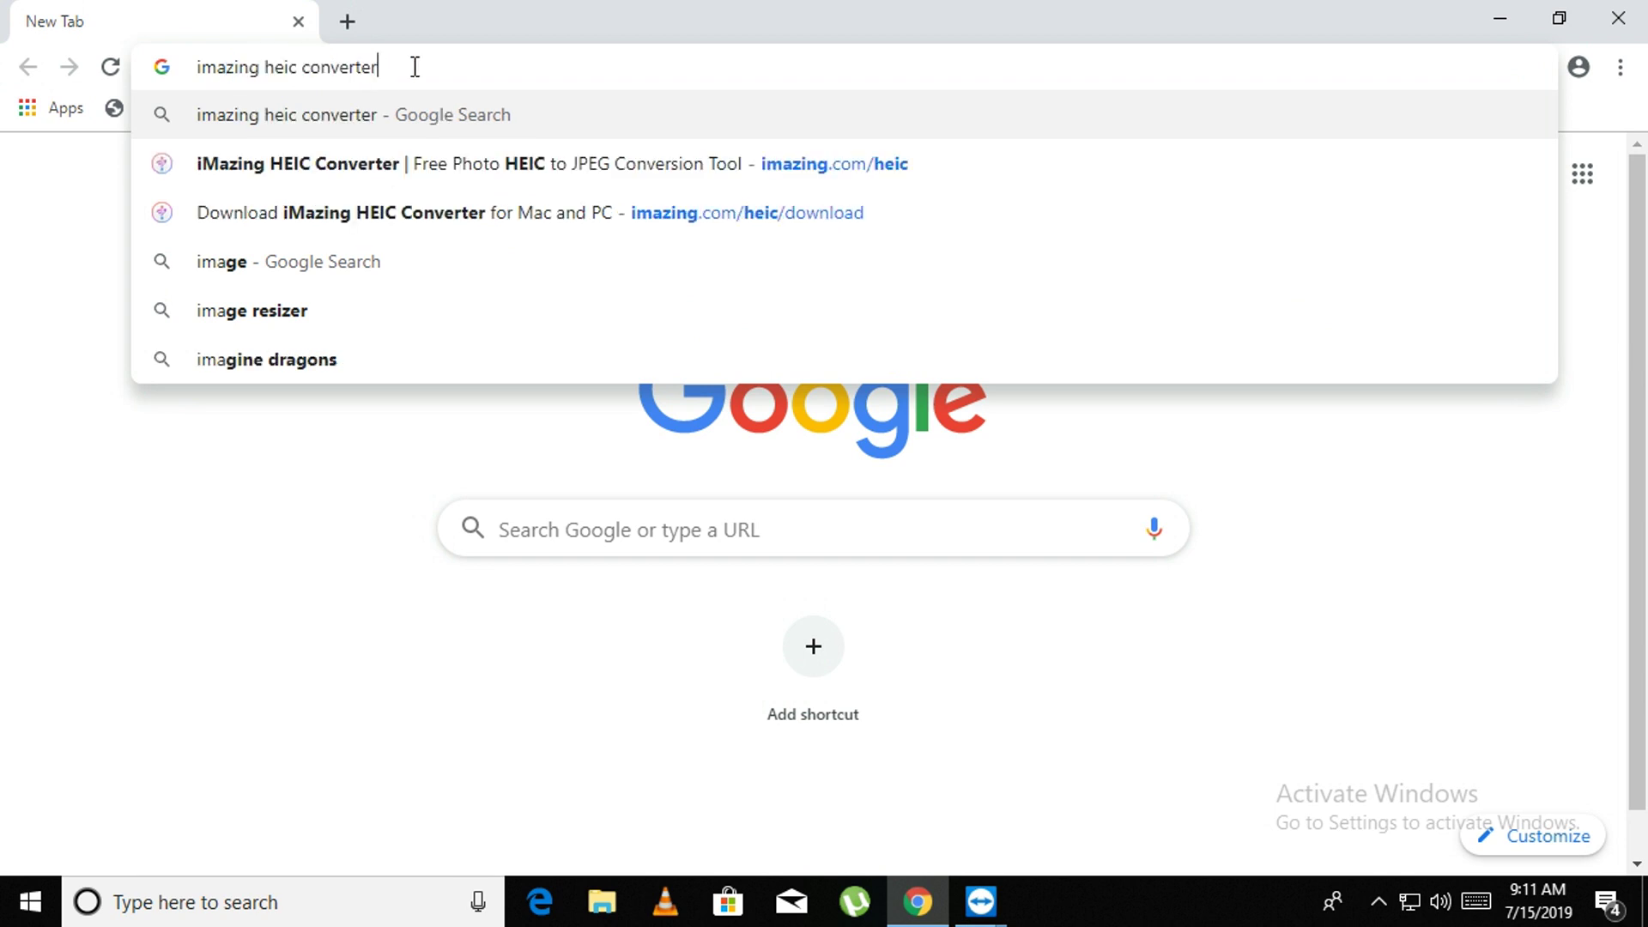
key("Return")
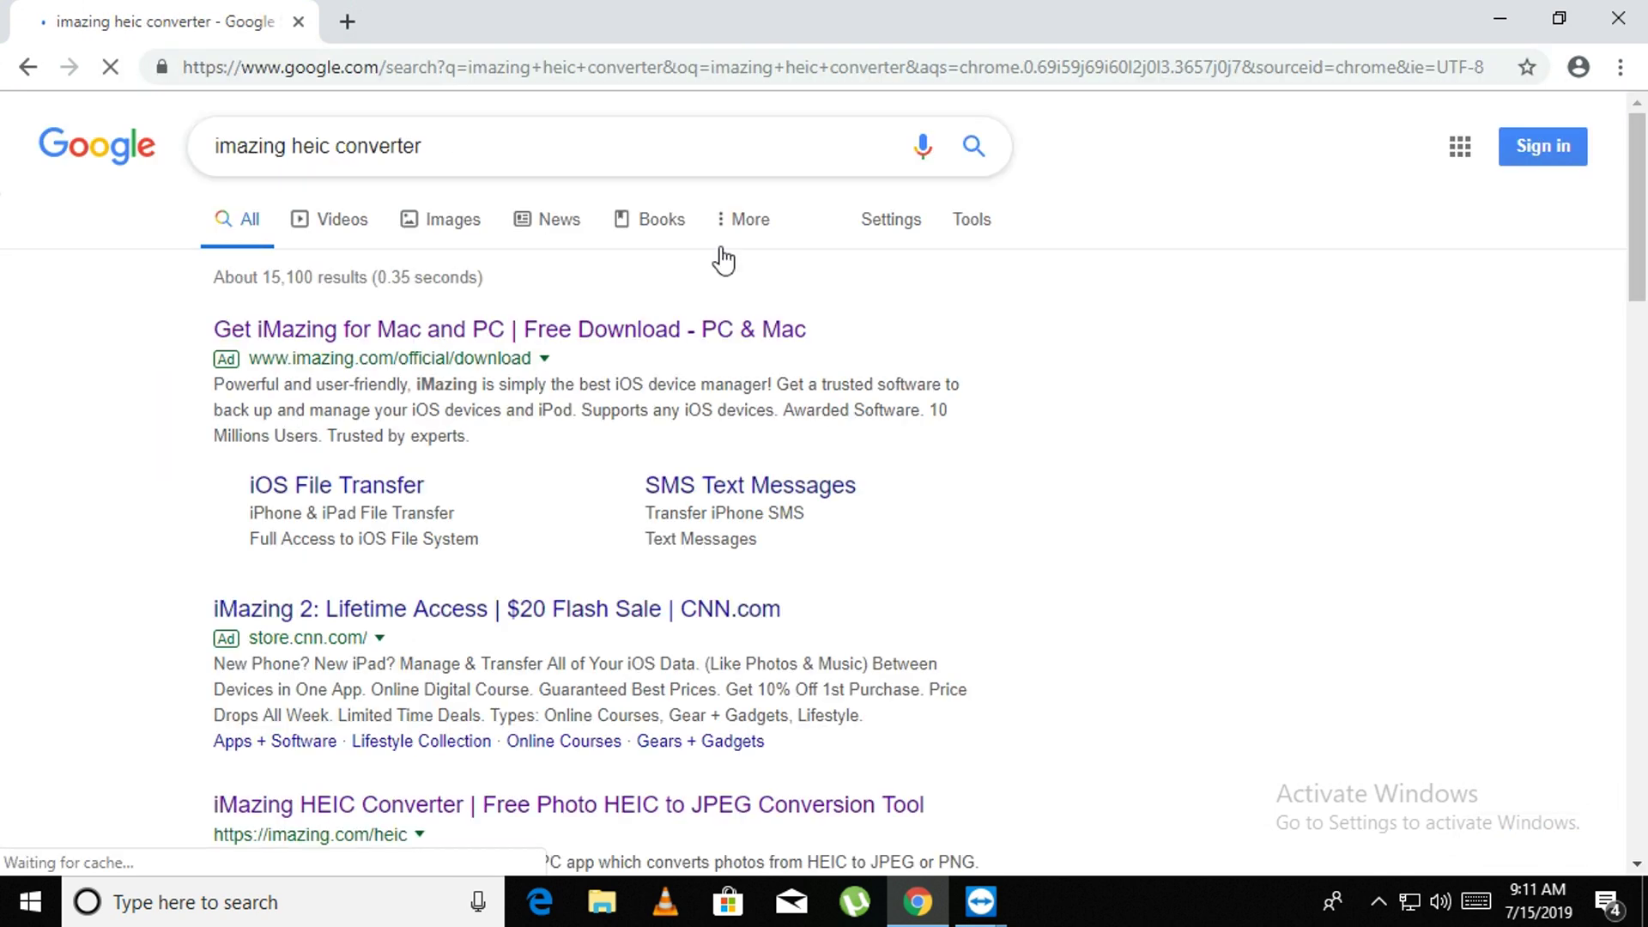
Open the iMazing HEIC Converter page from the search results and download the PC version.
scroll(248, 660, "down", 3)
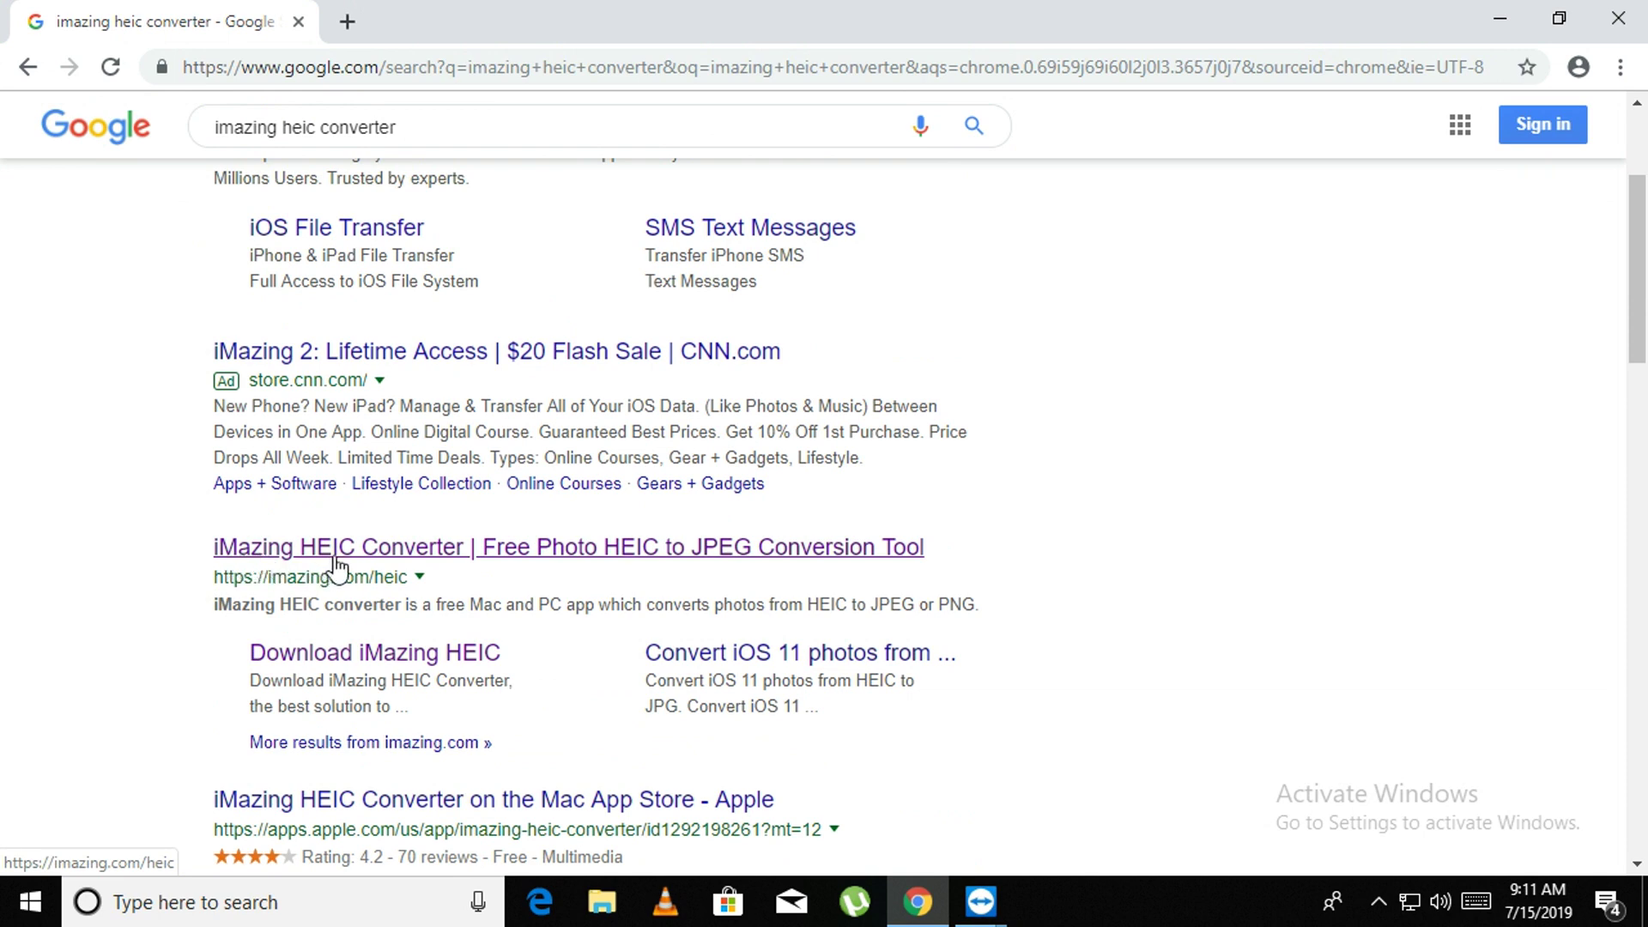
left_click(599, 558)
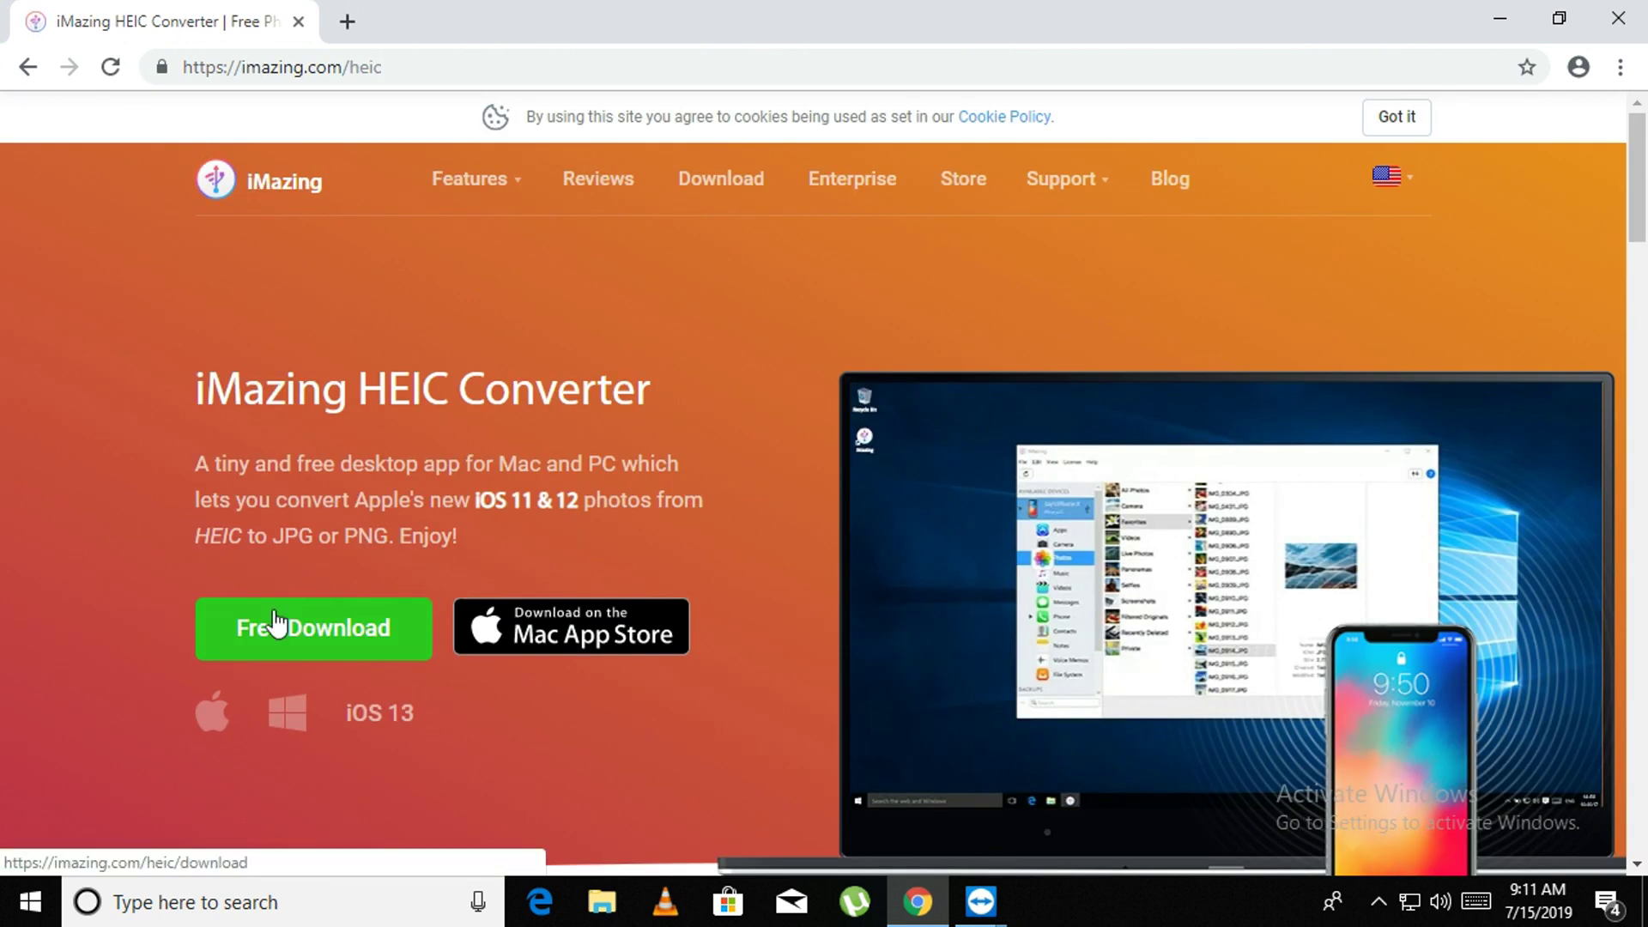
left_click(276, 625)
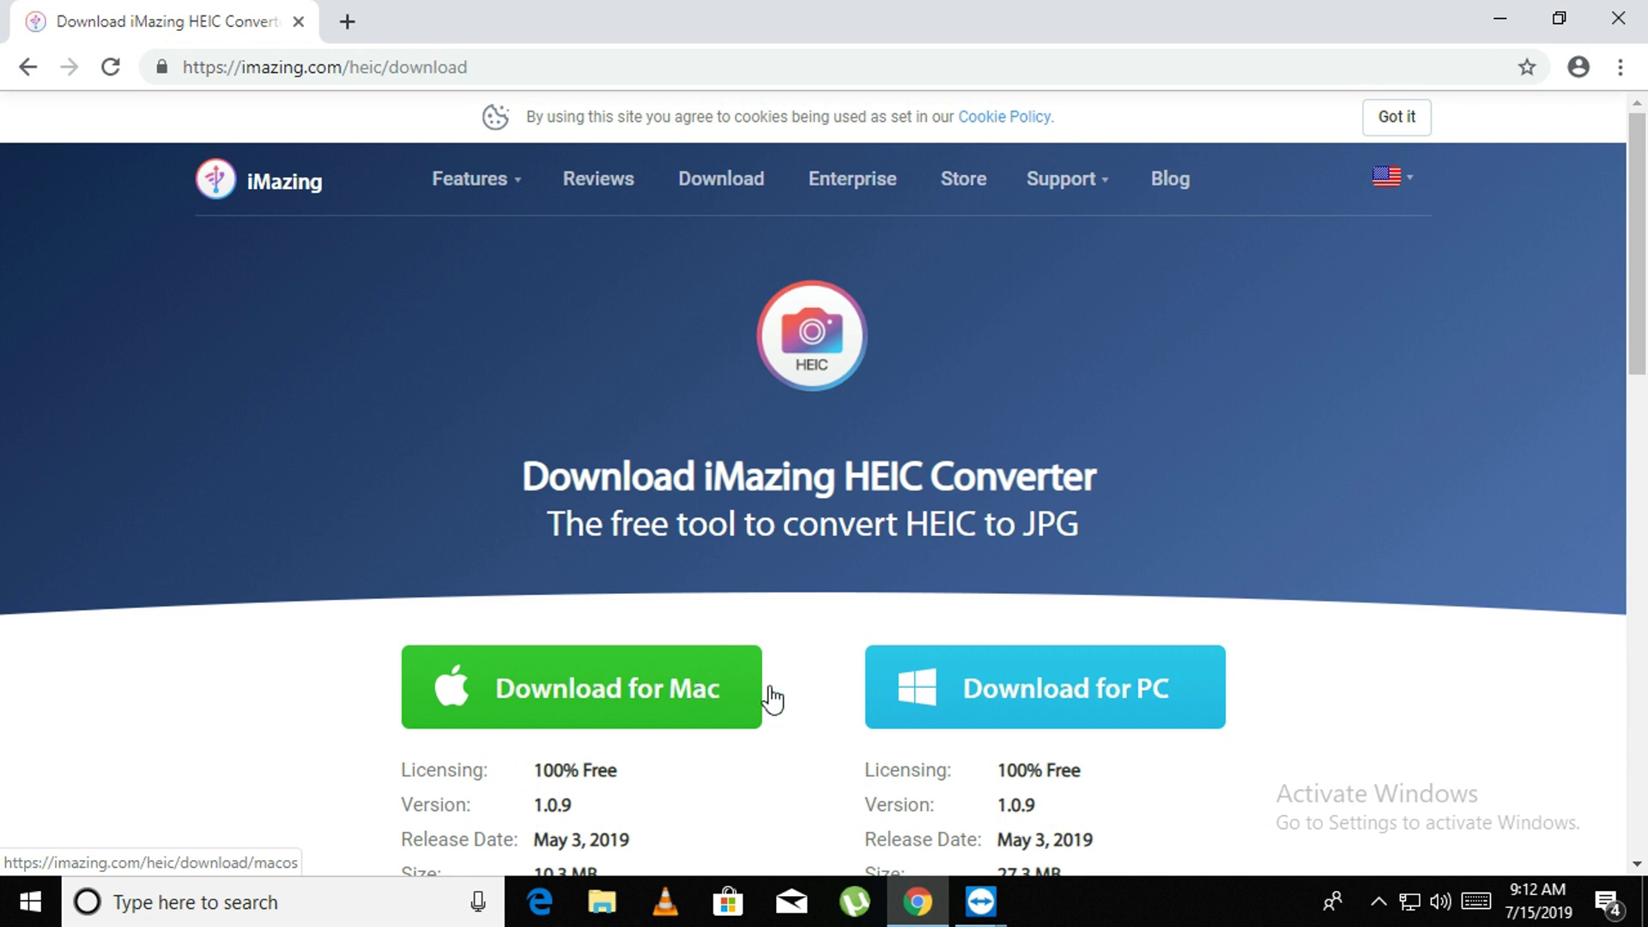
left_click(1065, 695)
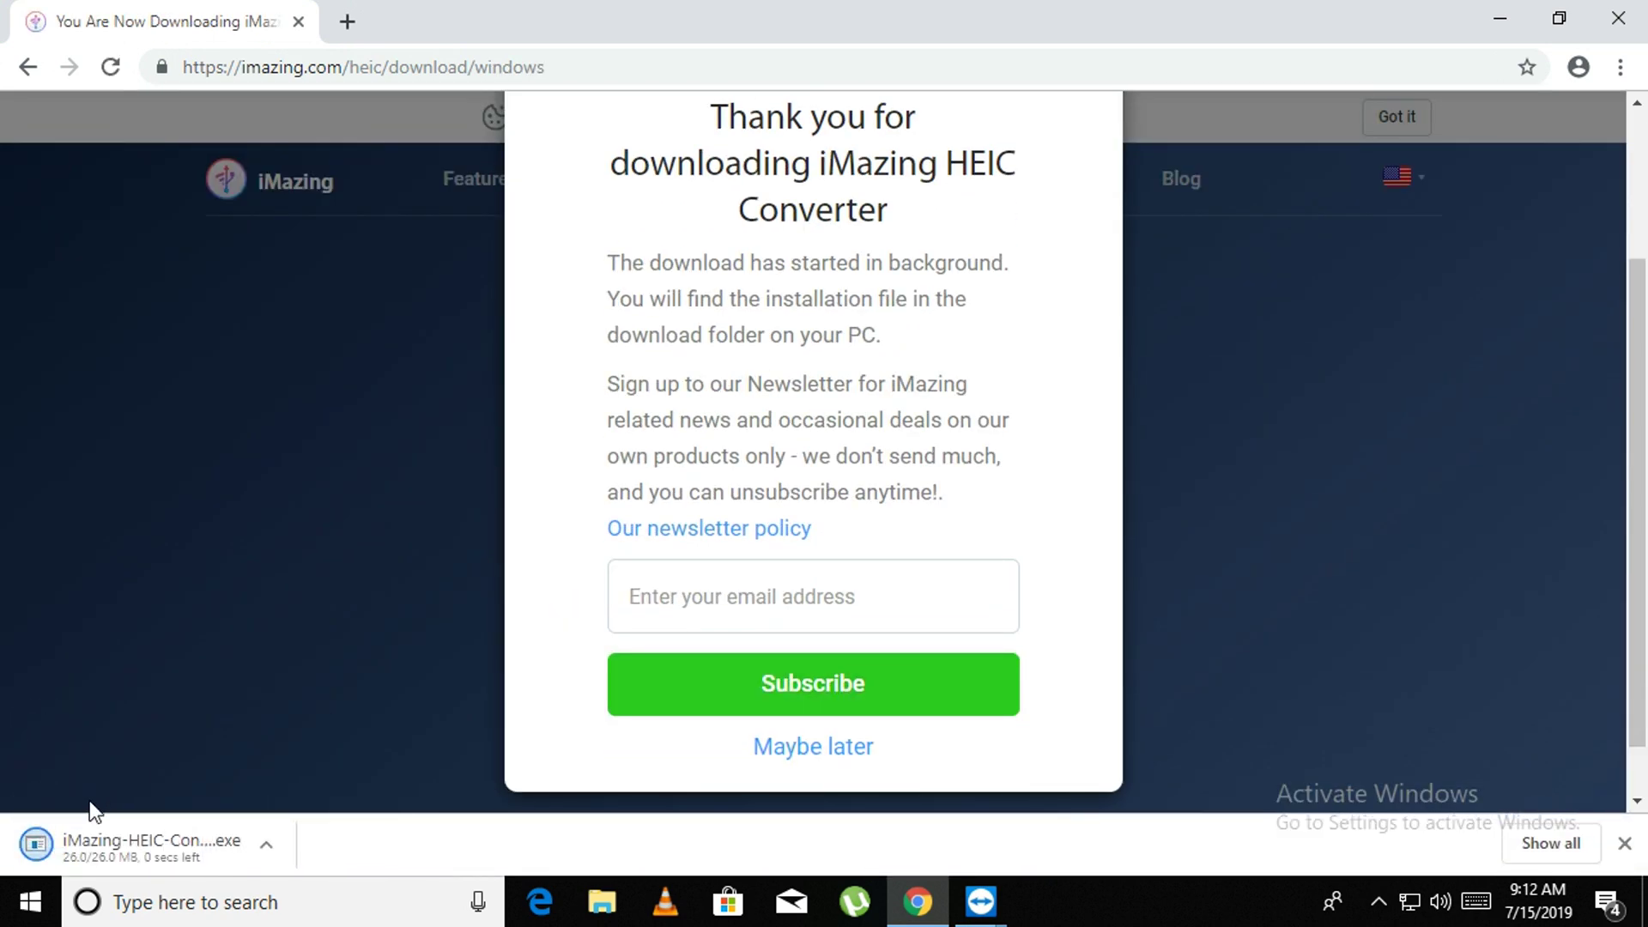
Dismiss the newsletter pop-up and show the downloaded iMazing-HEIC-Converter.exe in its folder.
scroll(815, 549, "up", 2)
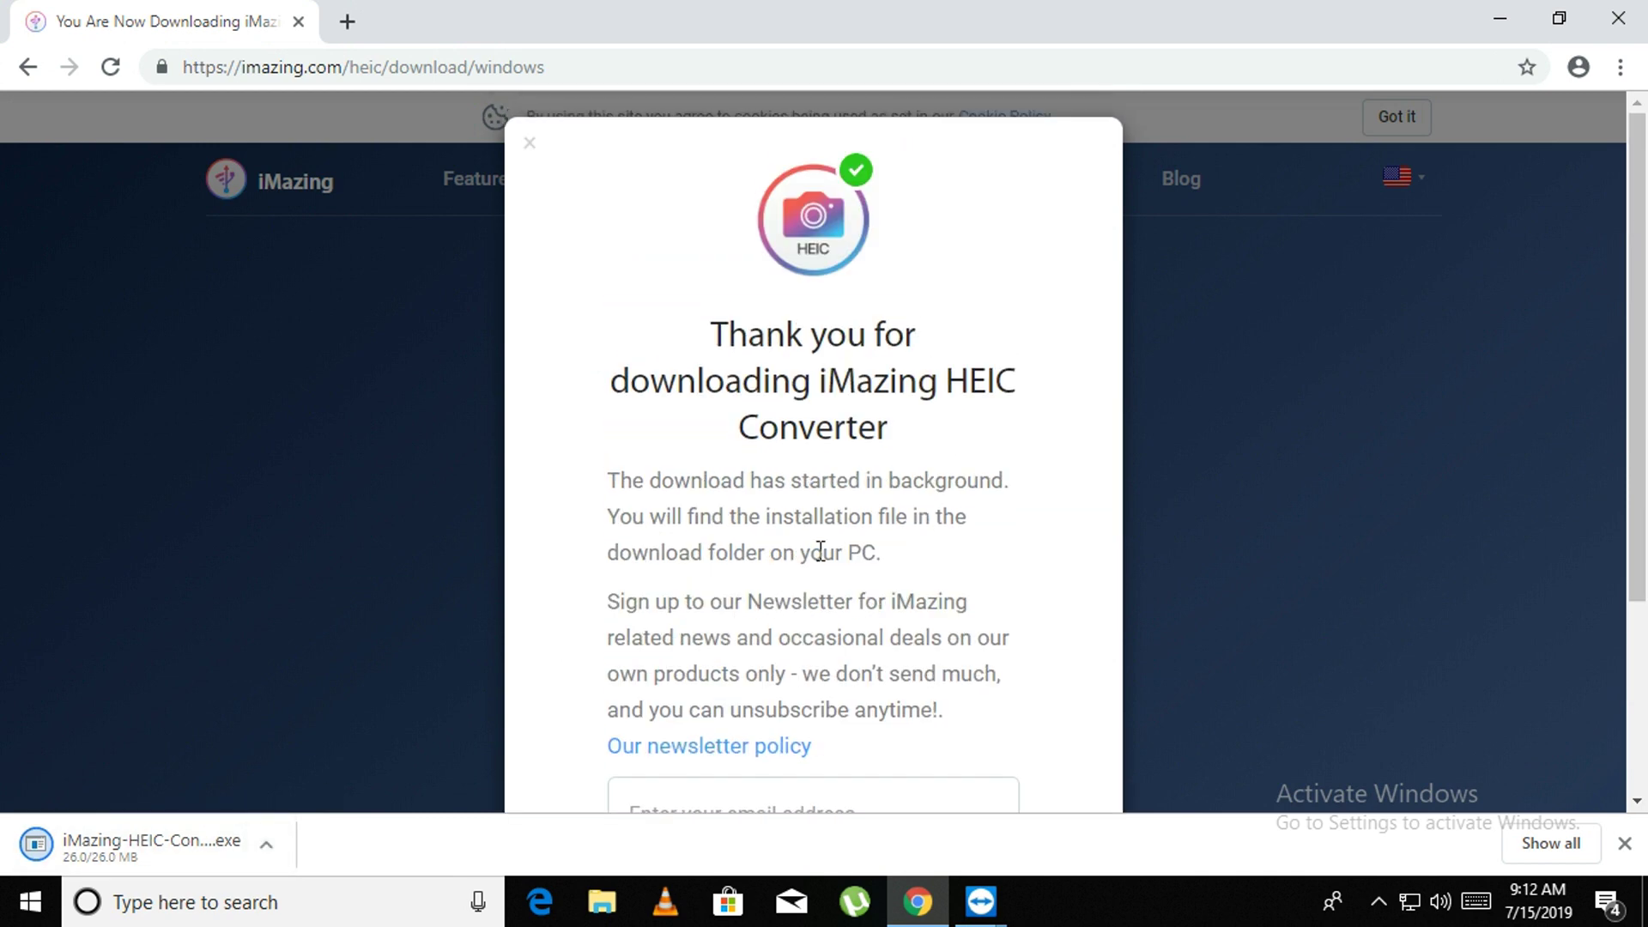
left_click(444, 804)
scroll(377, 748, "down", 3)
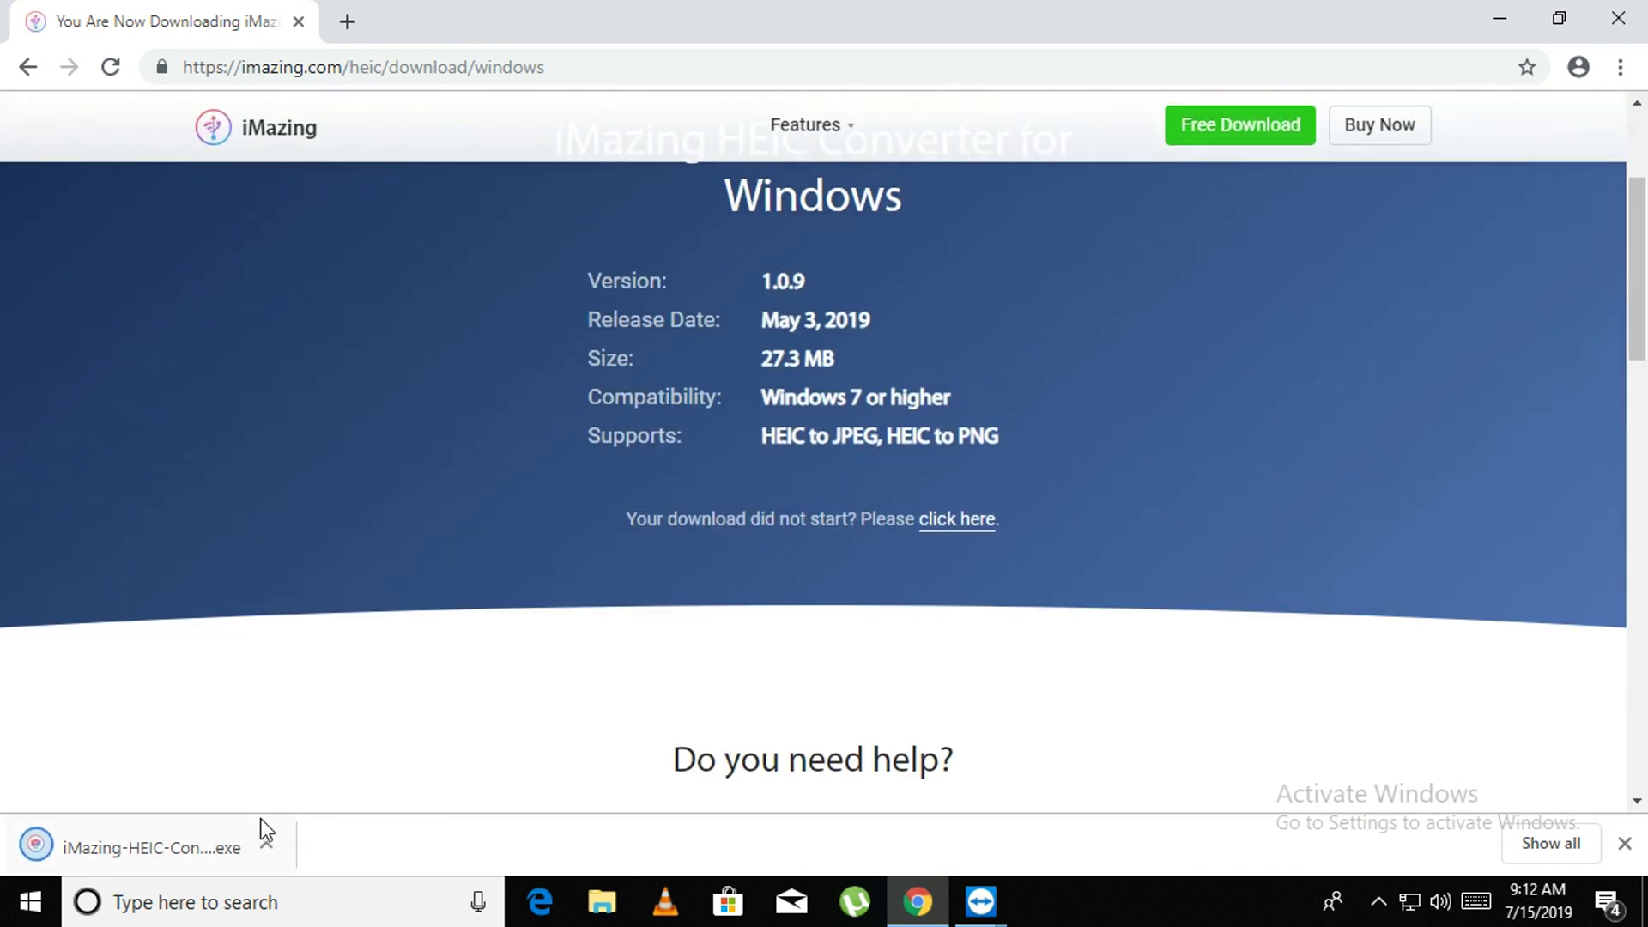
left_click(267, 847)
left_click(327, 767)
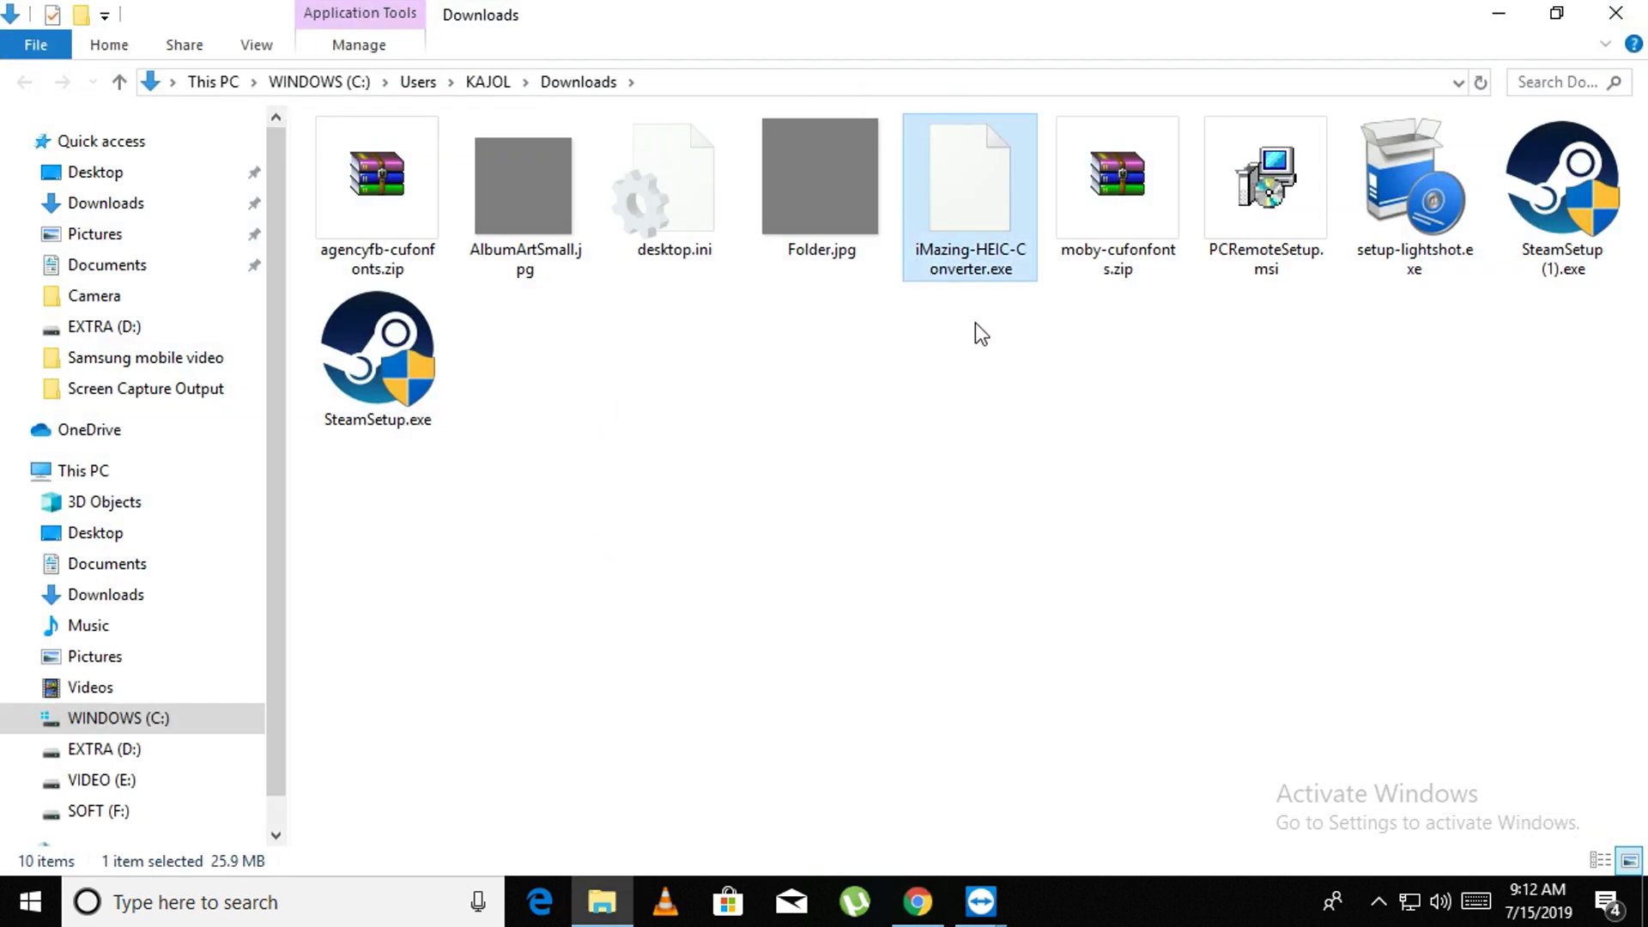
Install iMazing HEIC Converter from the downloaded file, accepting the license and creating a desktop shortcut, and launch it on finishing.
double_click(969, 223)
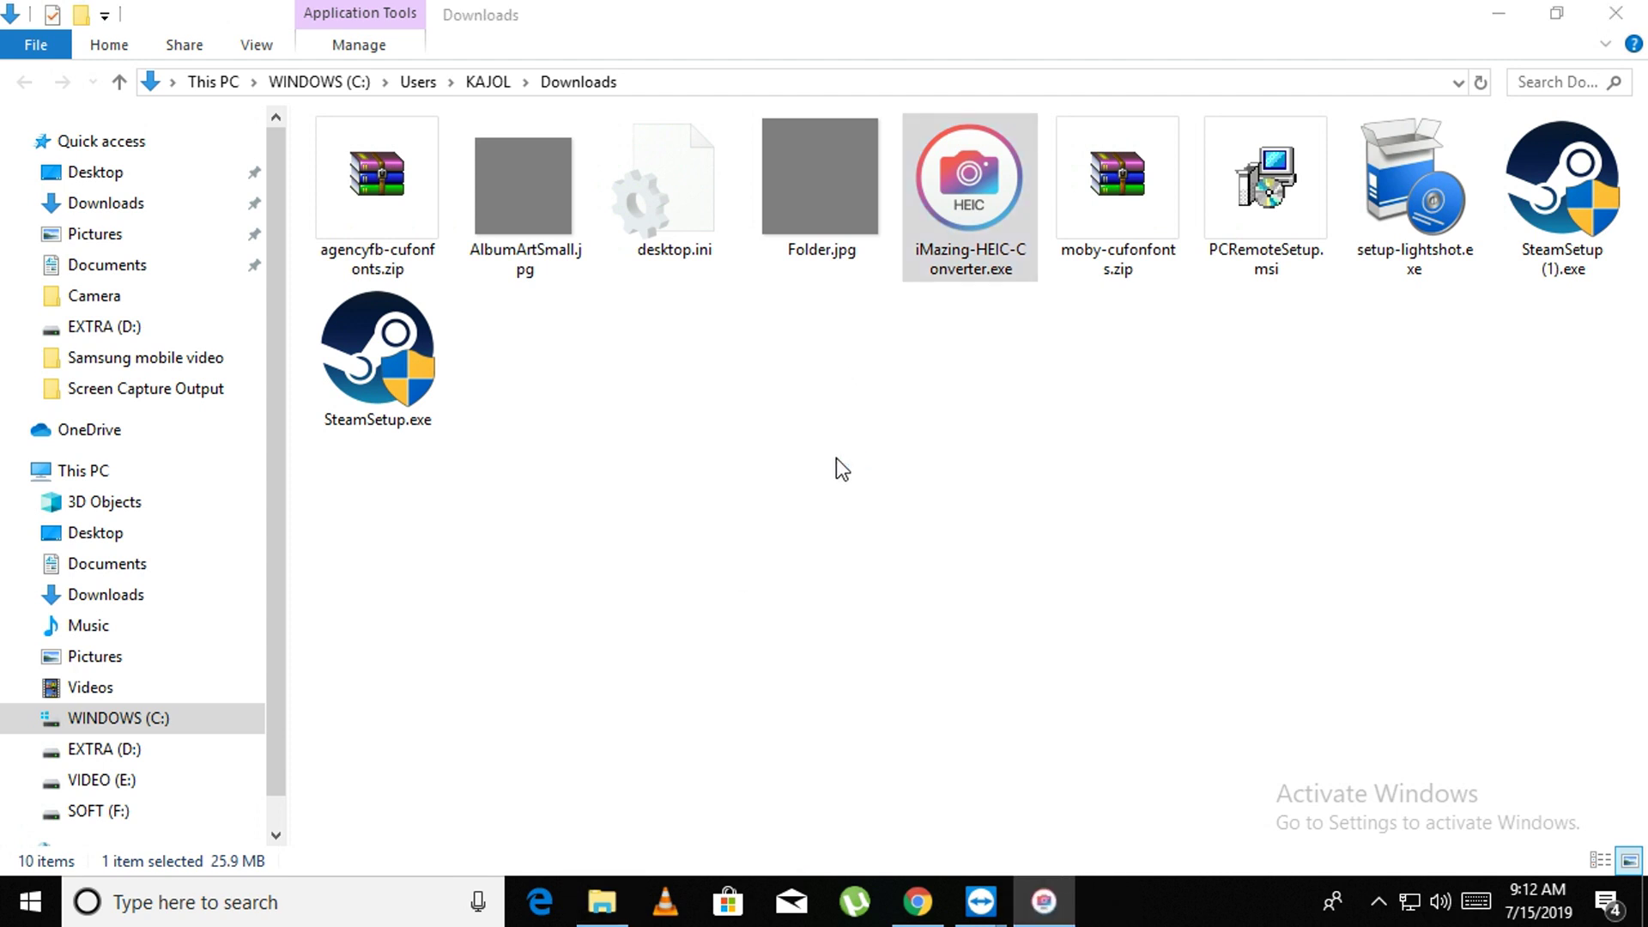
left_click(648, 577)
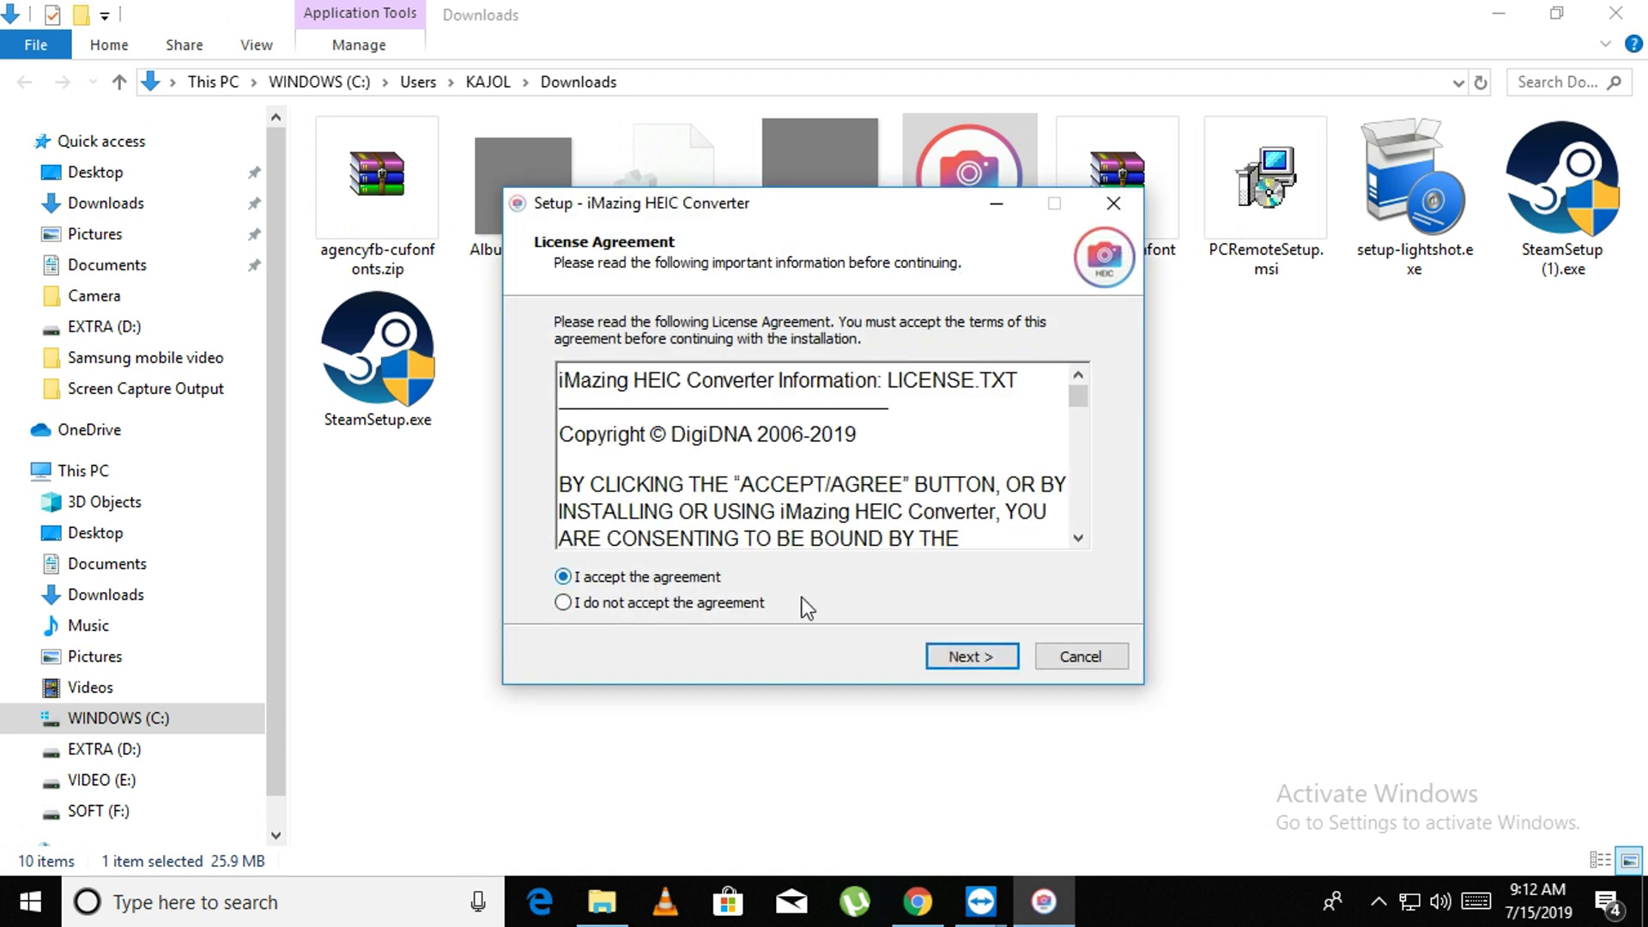
left_click(961, 656)
left_click(959, 657)
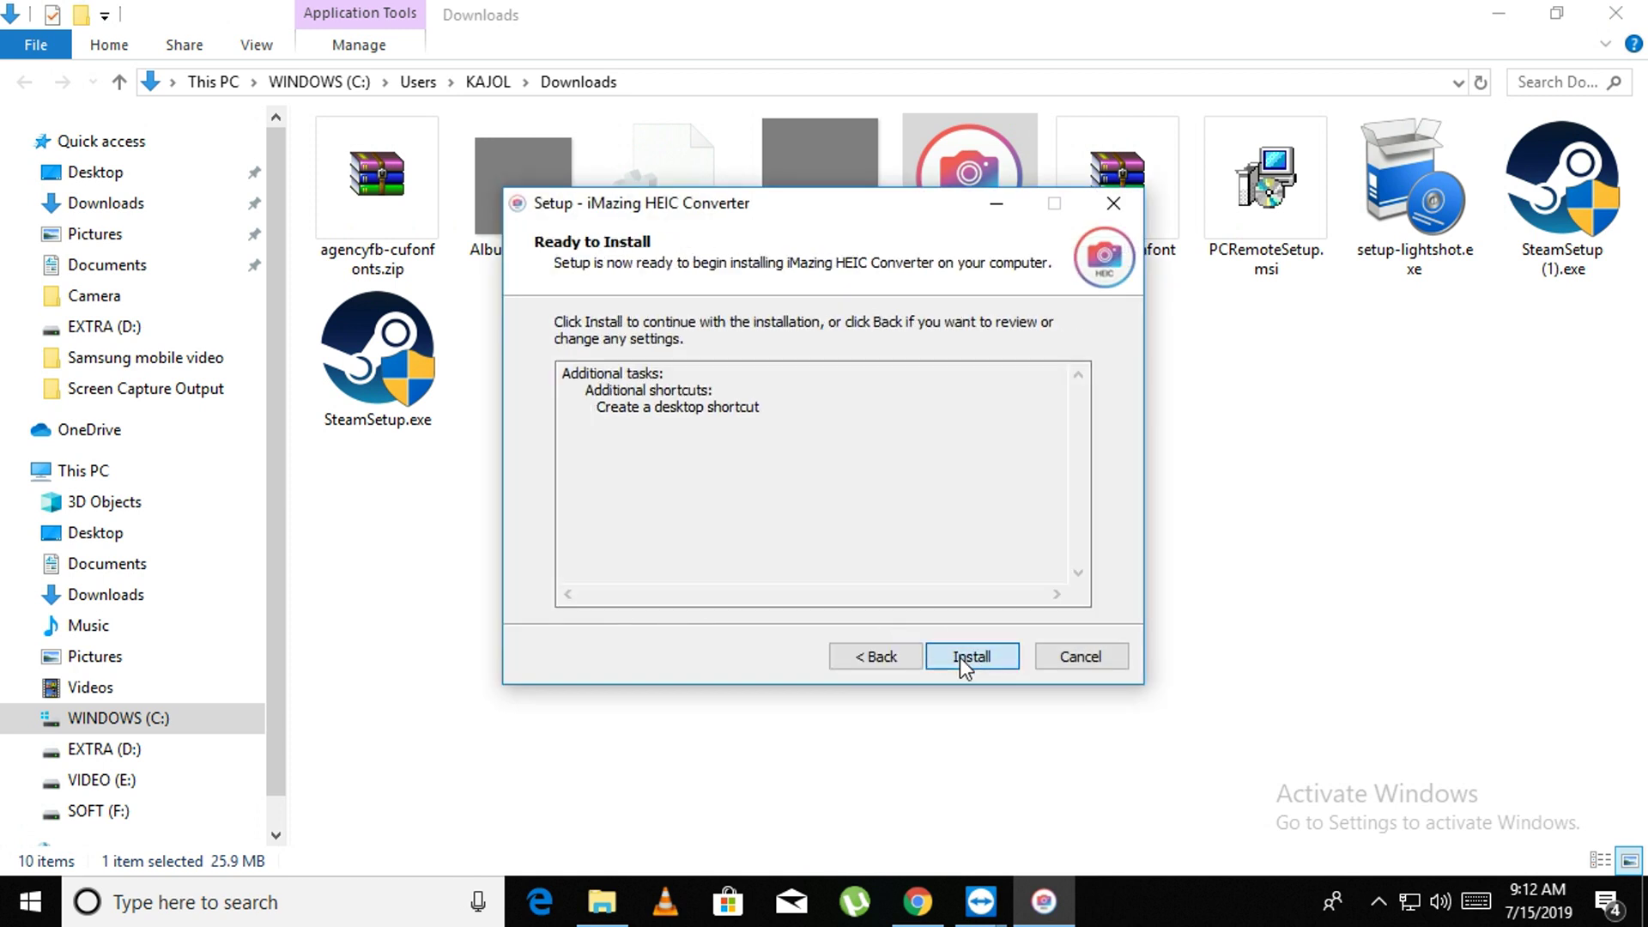
left_click(962, 656)
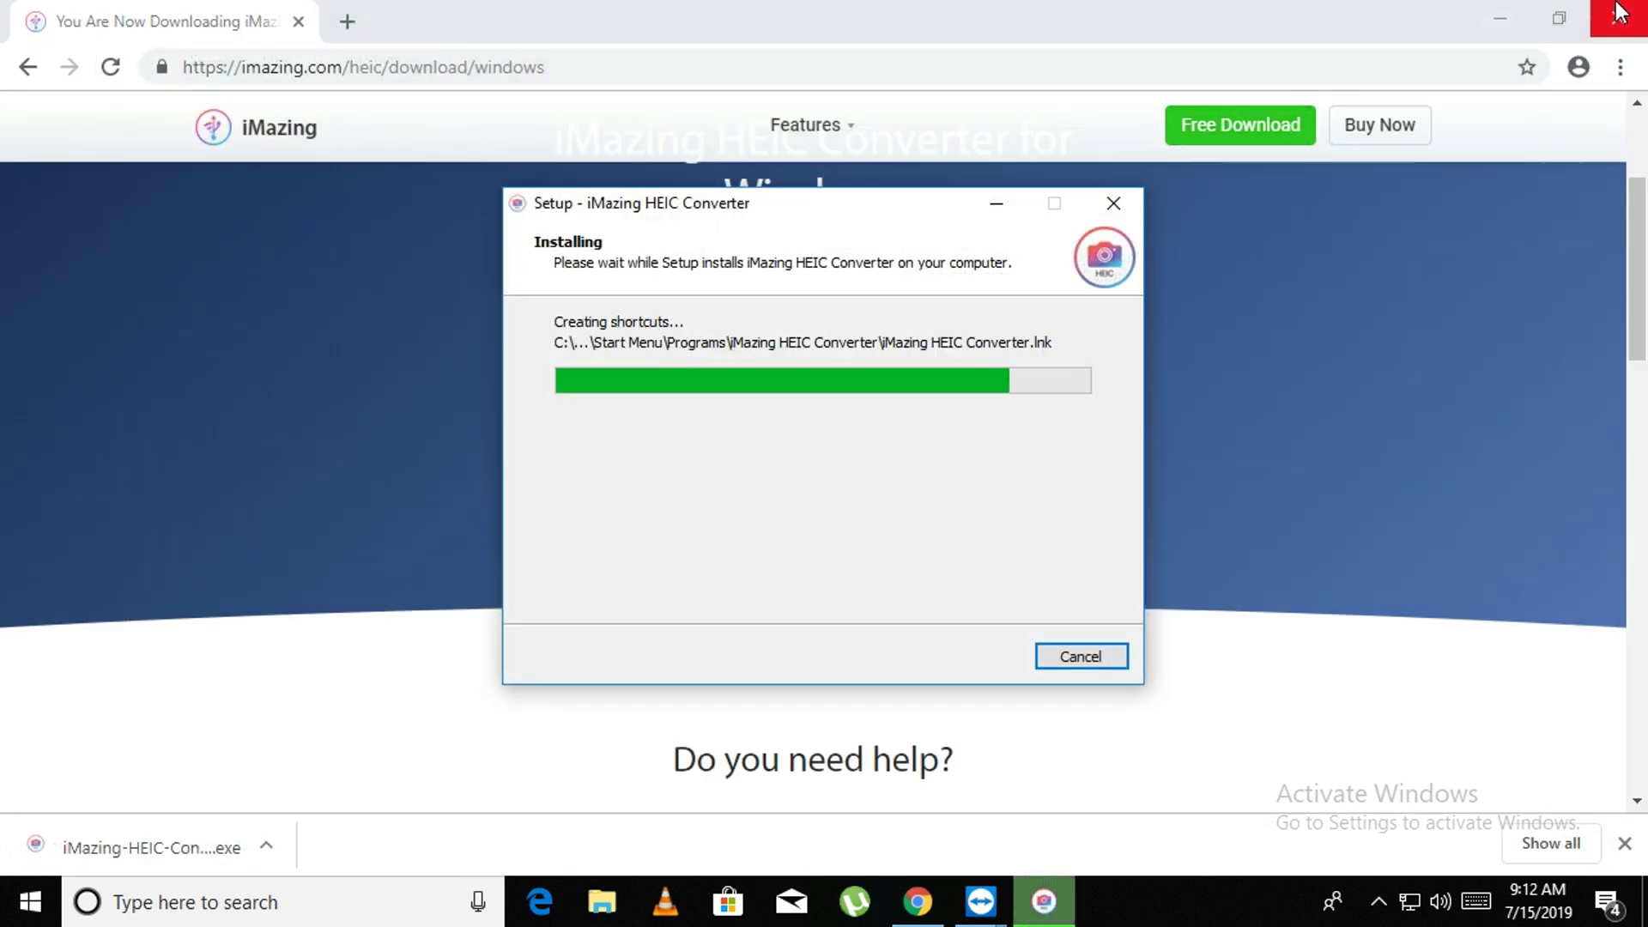
left_click(1619, 12)
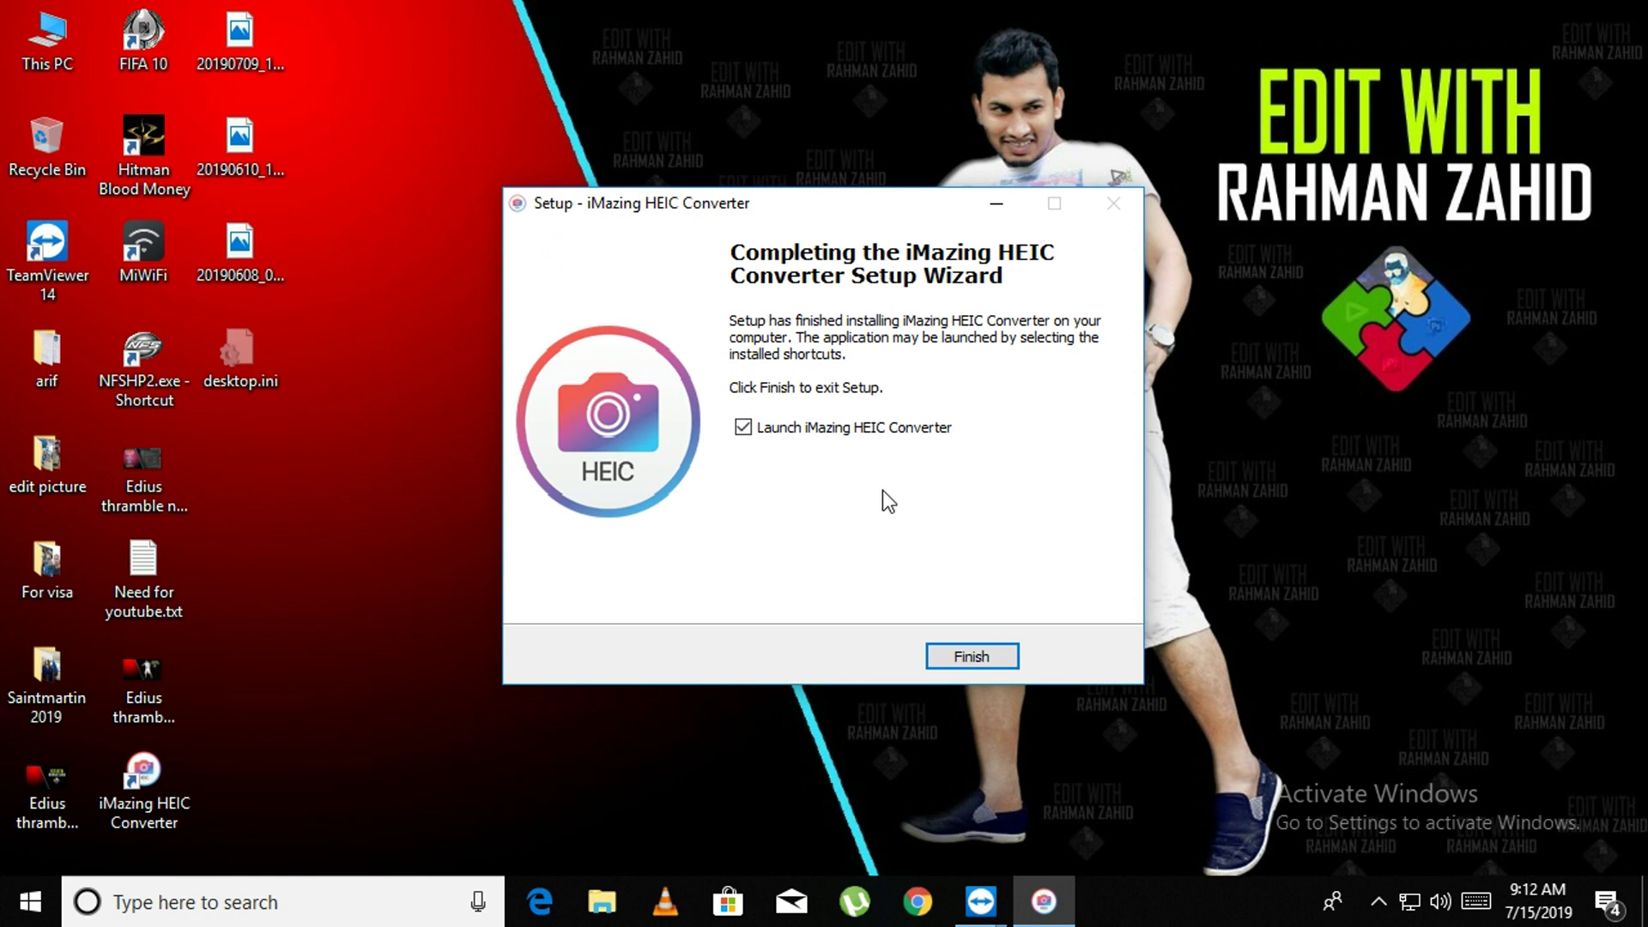
left_click(949, 651)
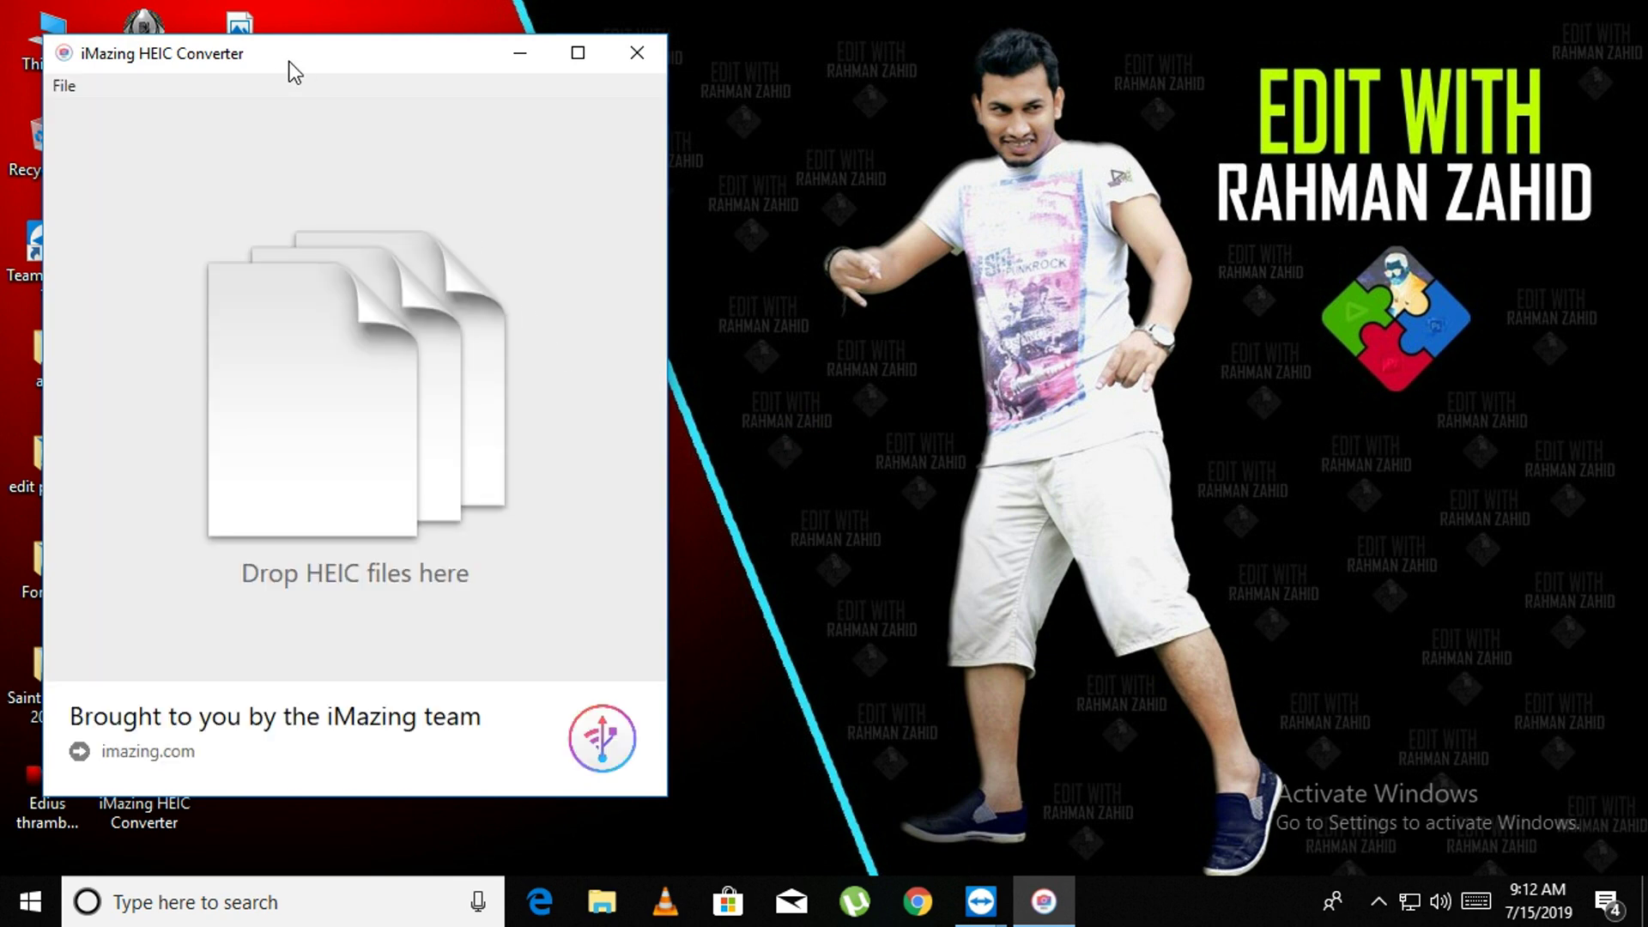
Move the converter window clear of the desktop icons and load 20190608_075941.heic from the Desktop folder into it.
left_click_drag(292, 73, 792, 91)
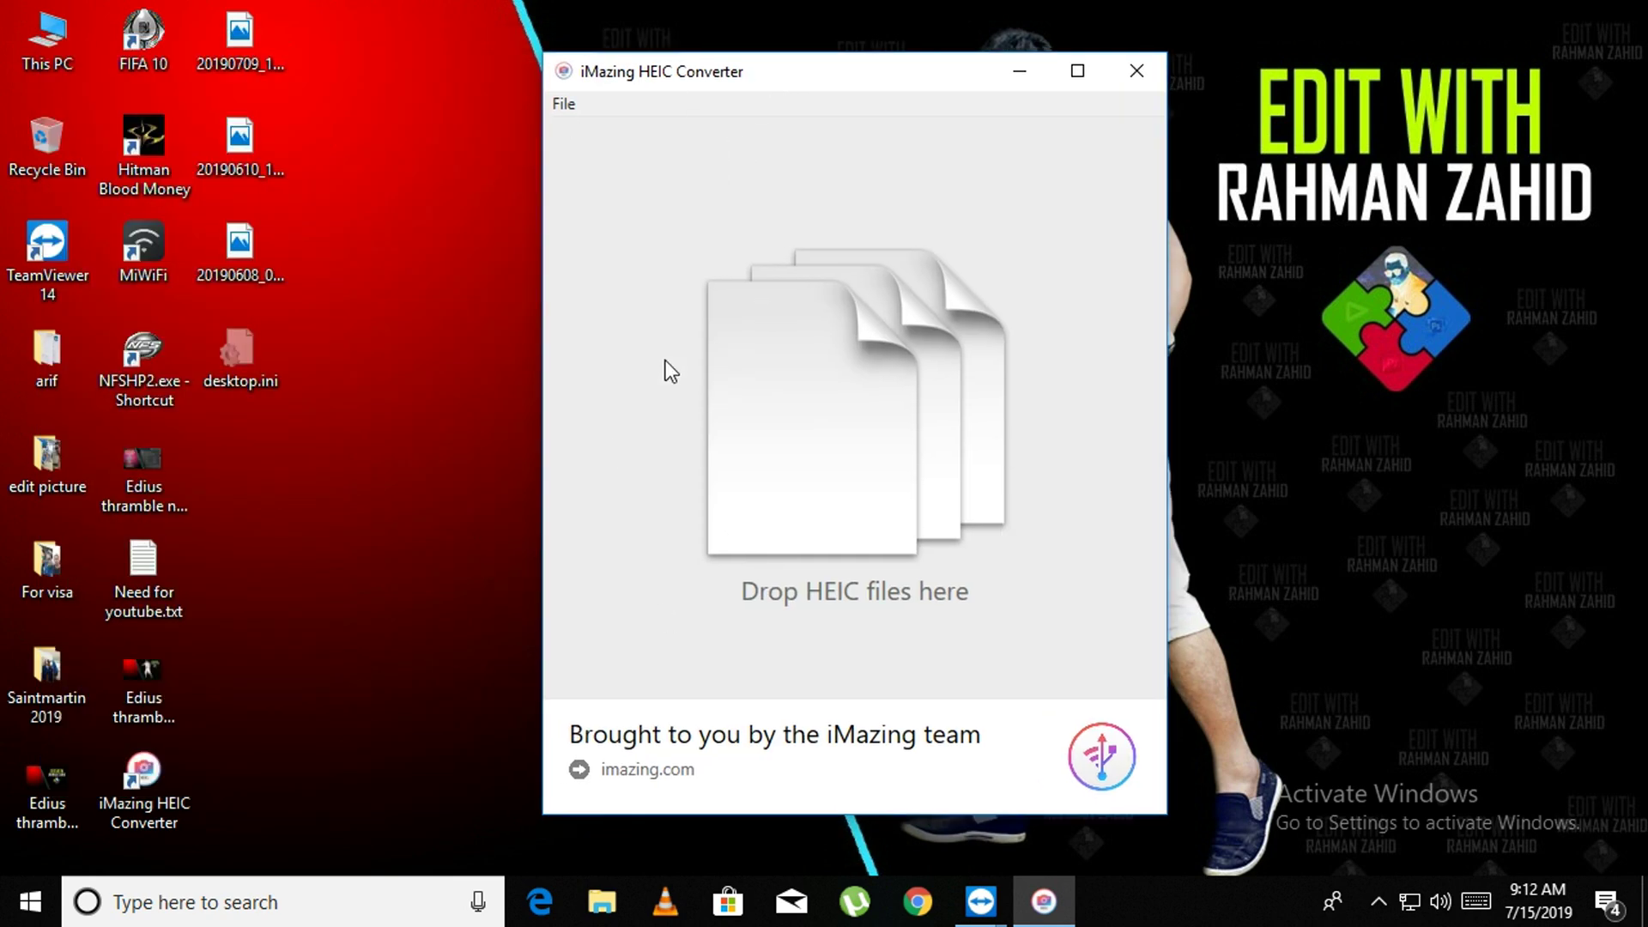
left_click_drag(653, 80, 631, 75)
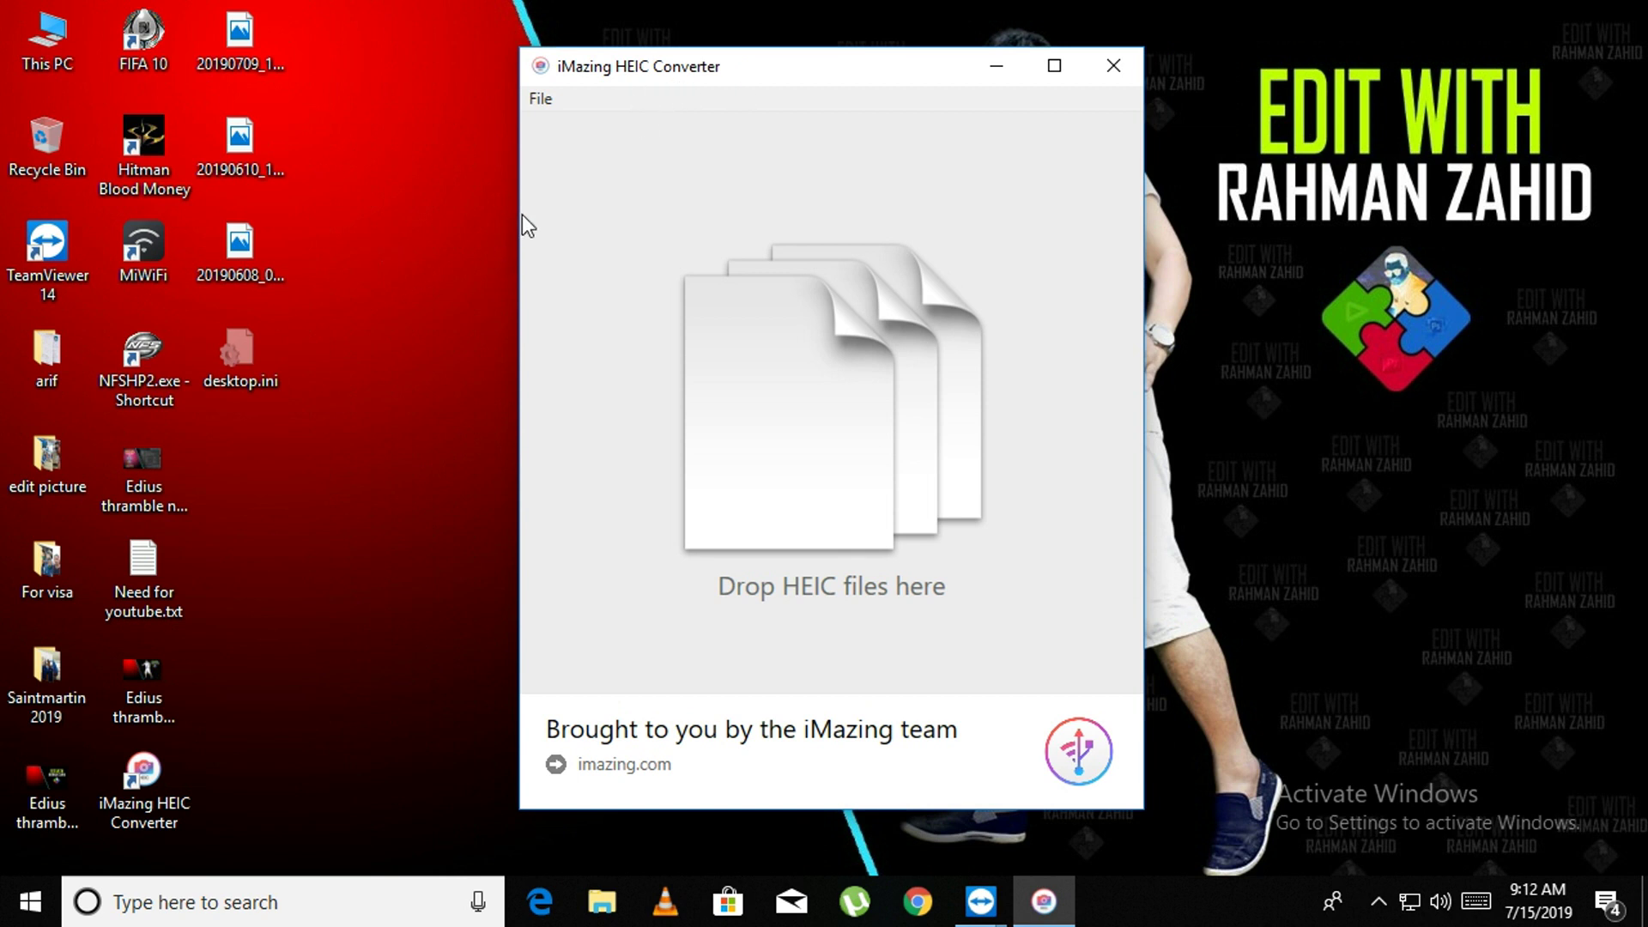
left_click(539, 100)
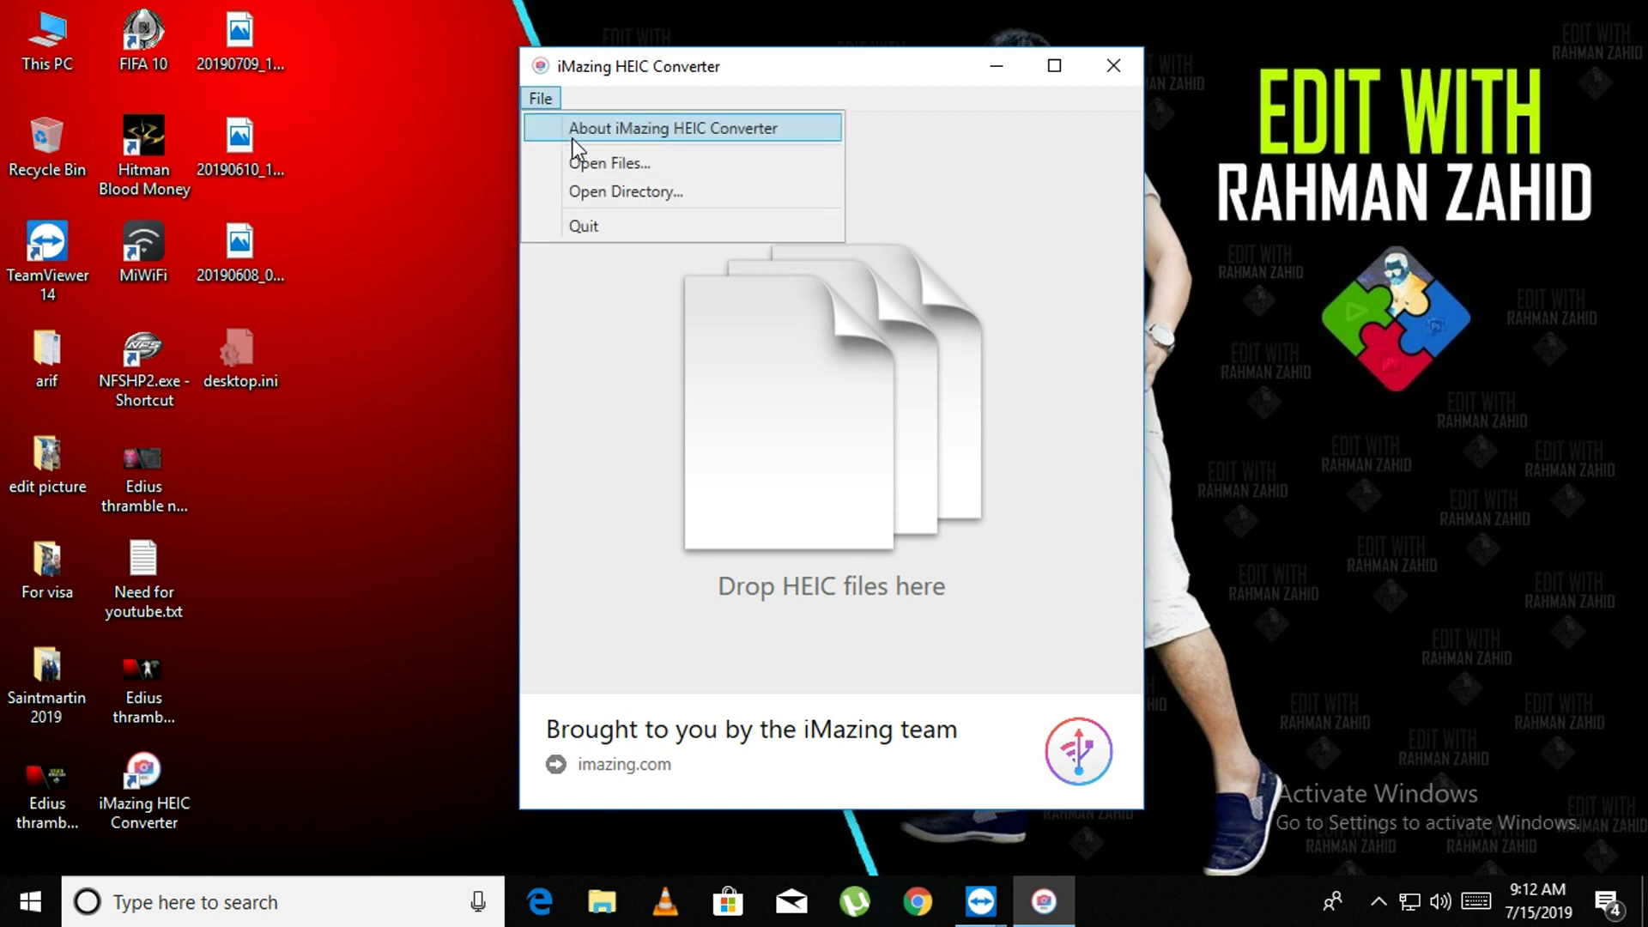
left_click(597, 164)
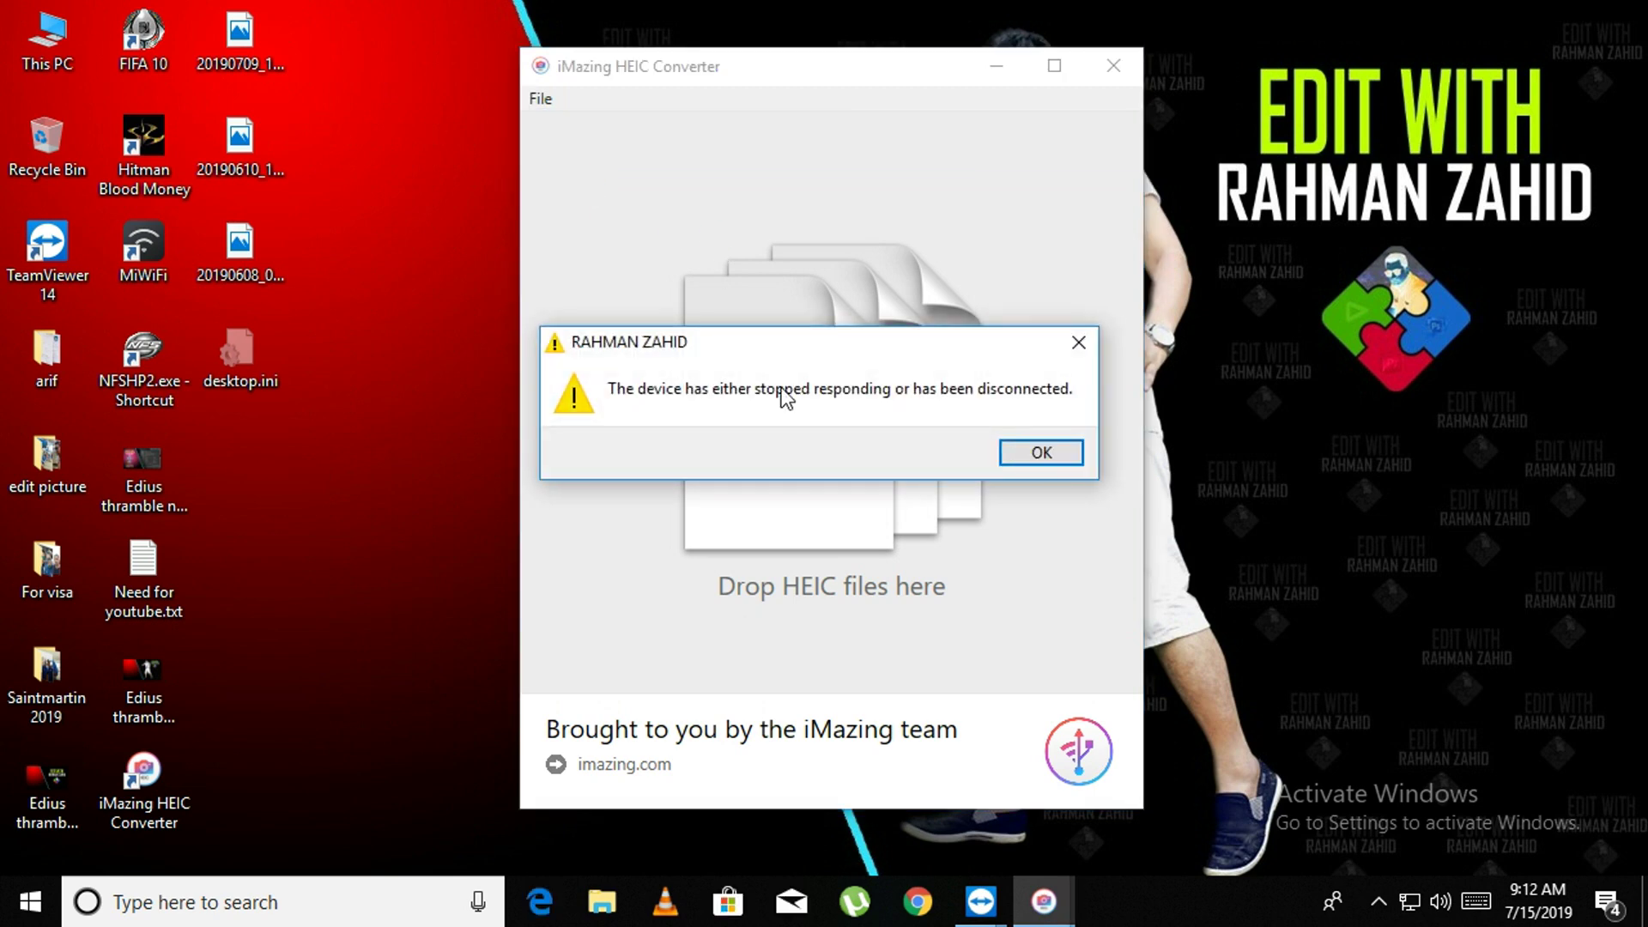
left_click(1015, 457)
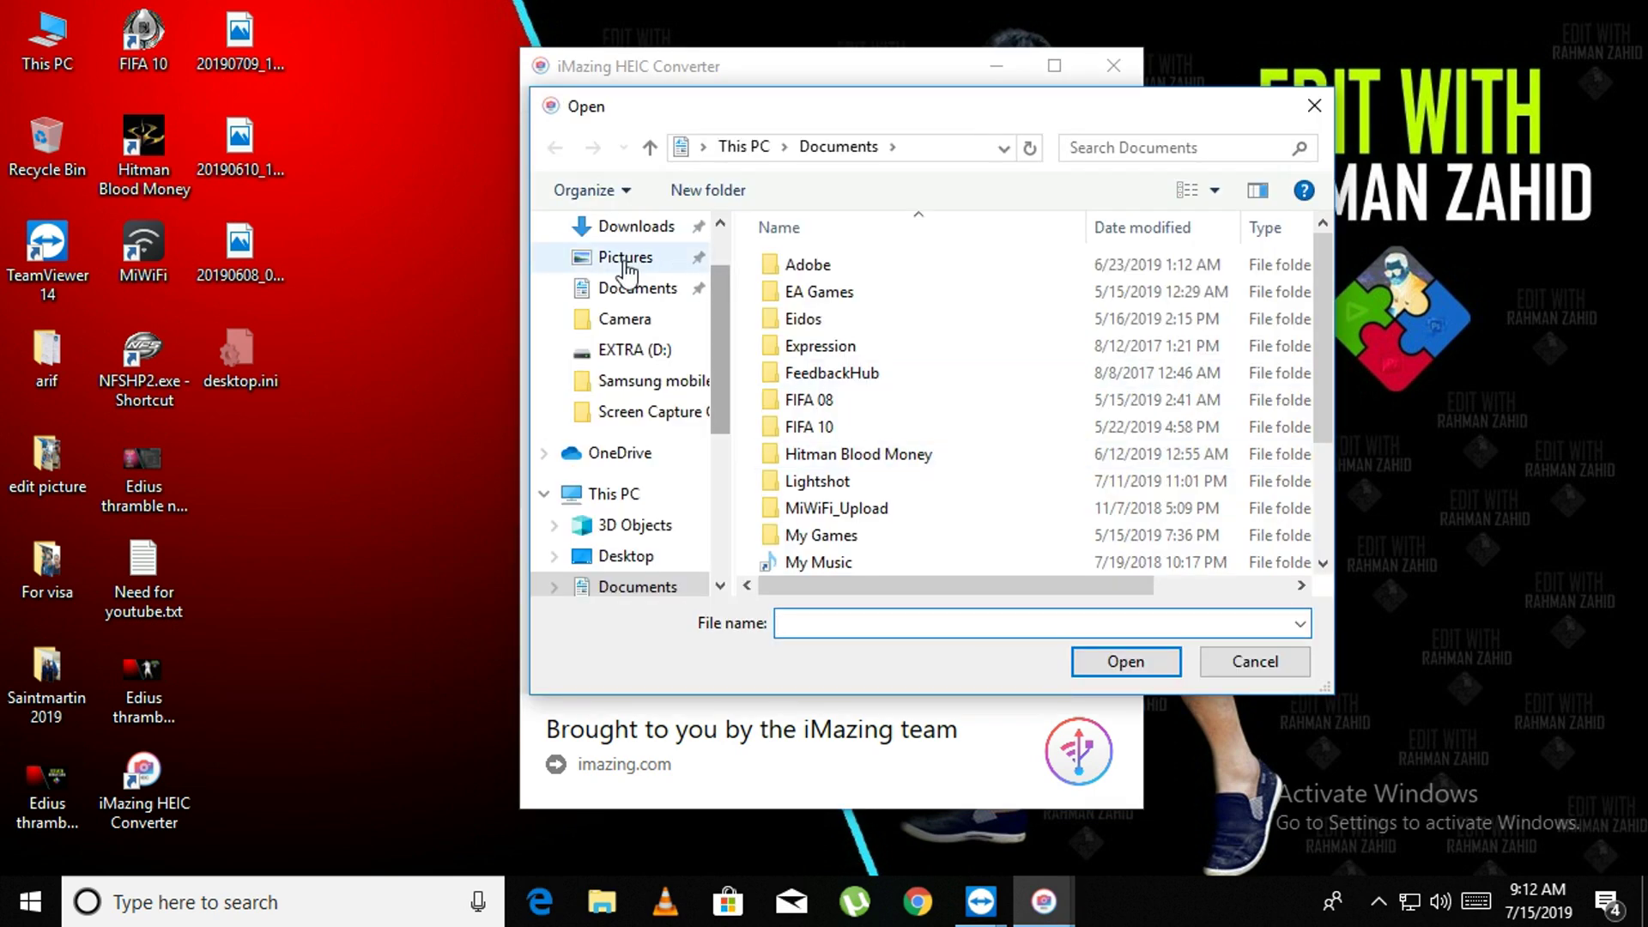
left_click(1002, 148)
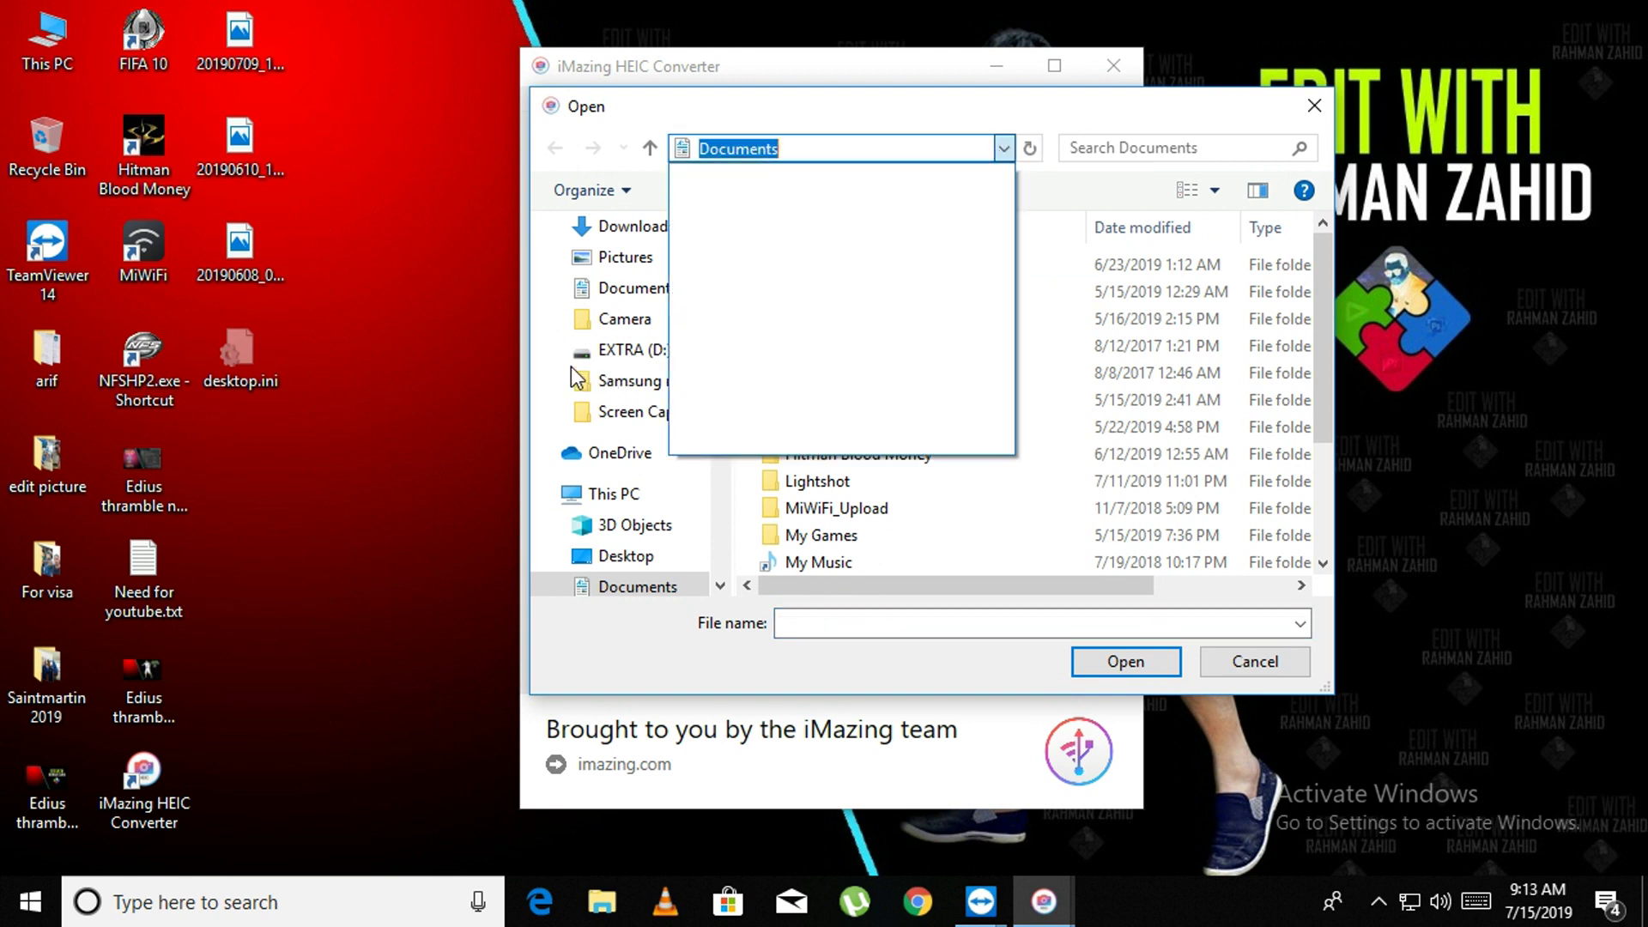
left_click(698, 370)
scroll(734, 356, "up", 2)
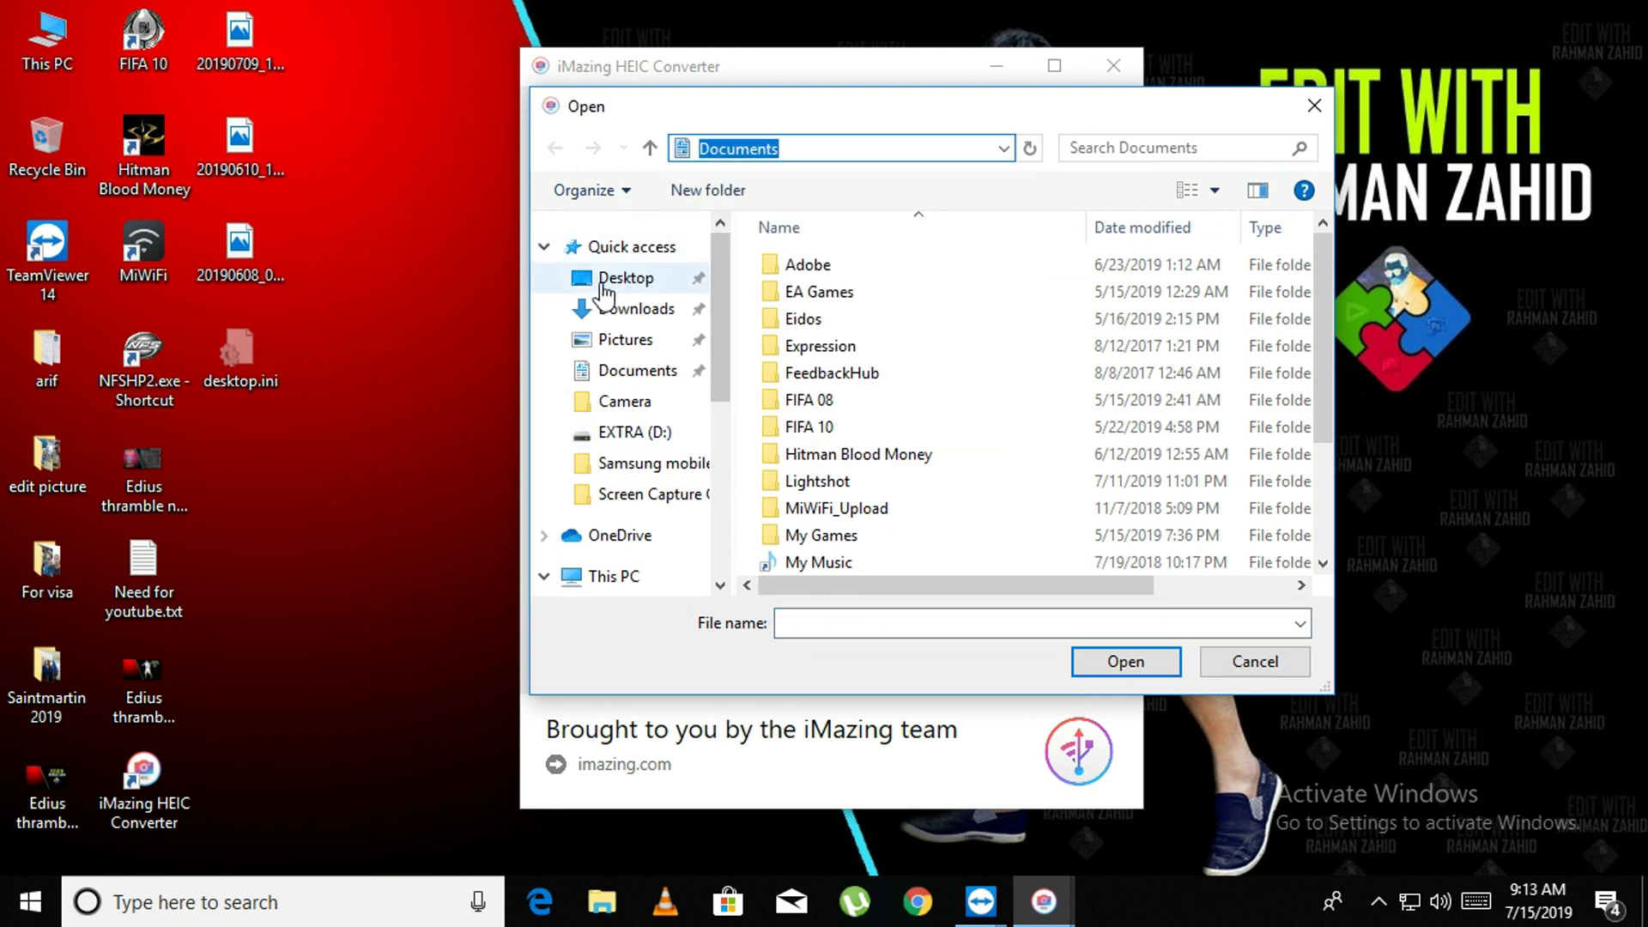
left_click(614, 279)
left_click(824, 455)
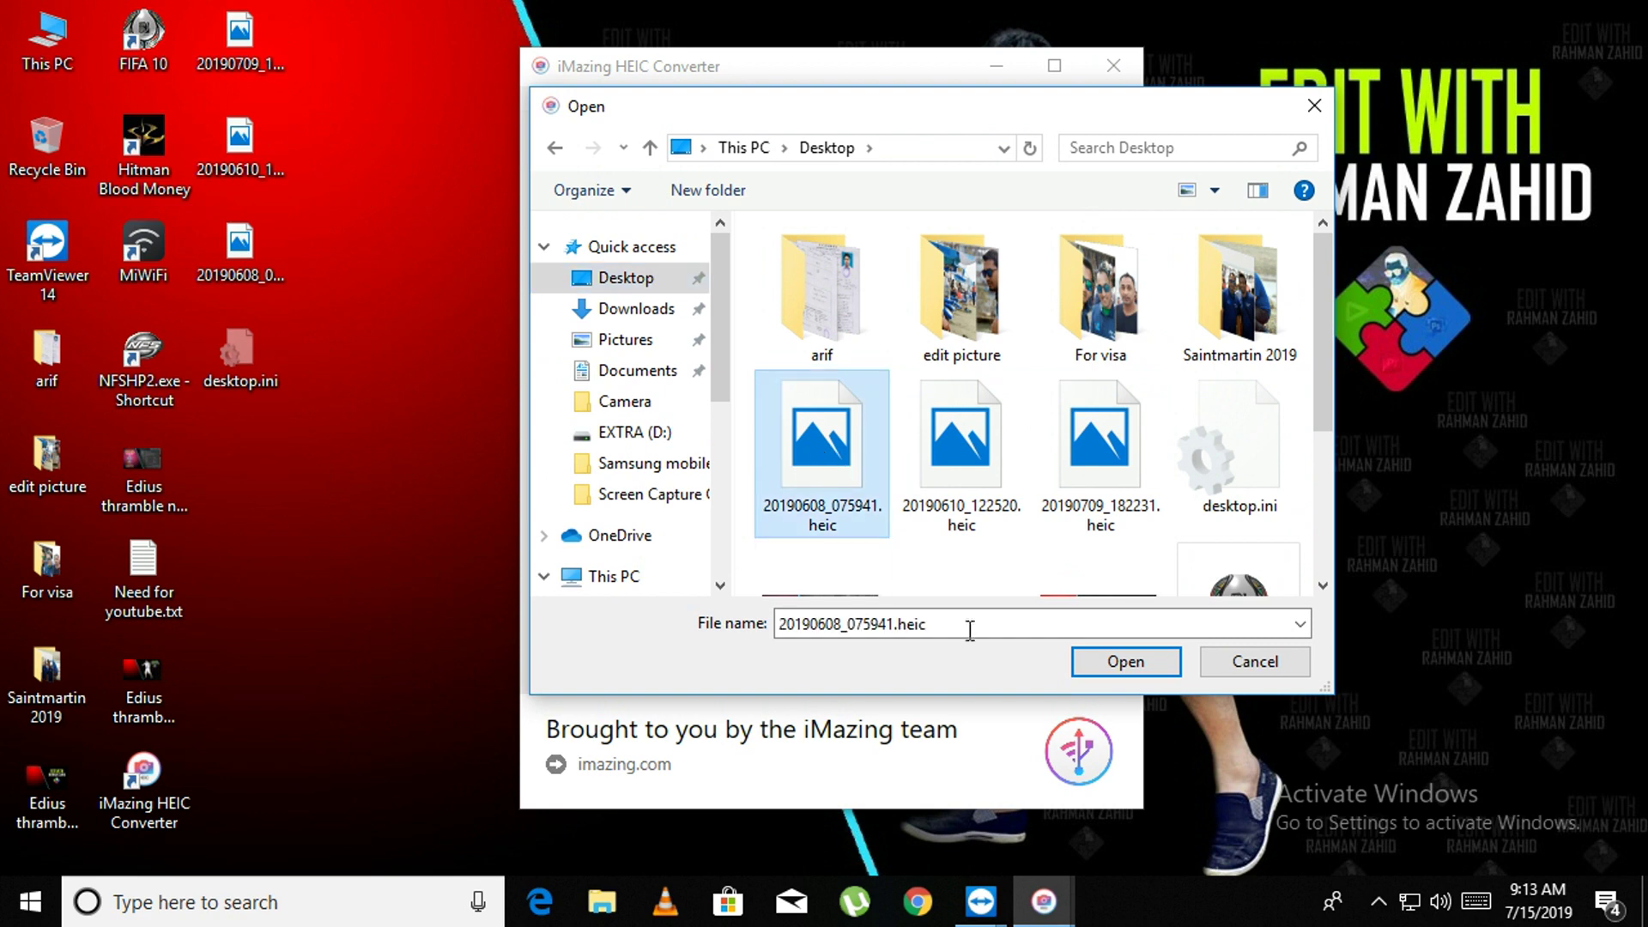
left_click(1125, 661)
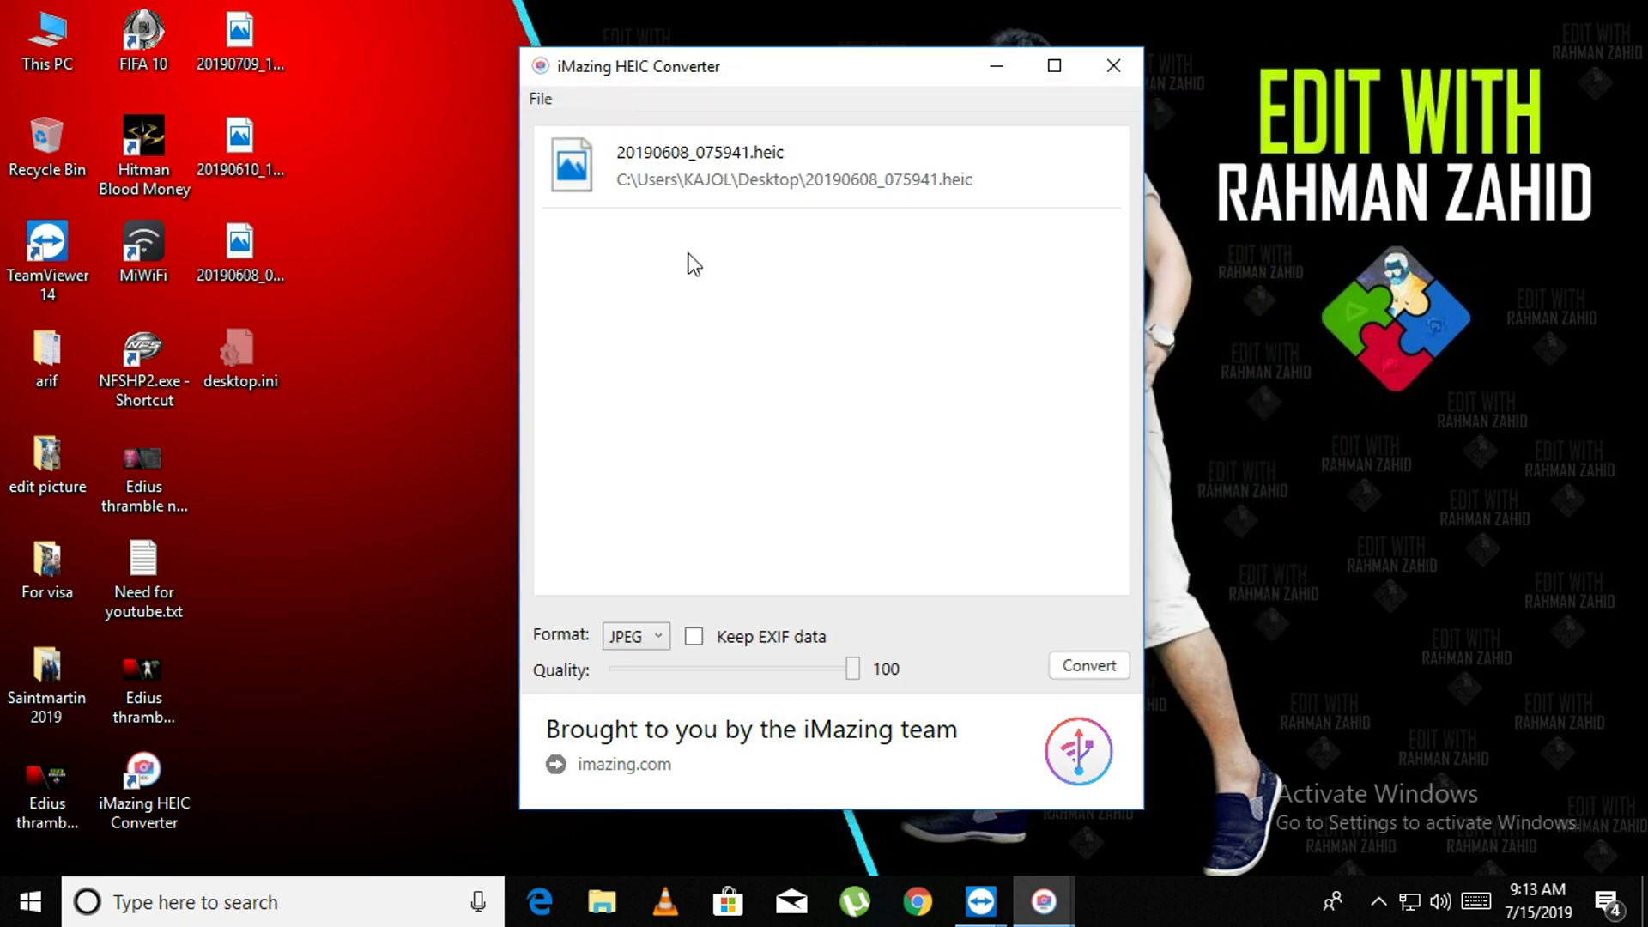
Convert the loaded HEIC photo to JPEG with the Desktop as output folder, and close the converter.
left_click(1097, 674)
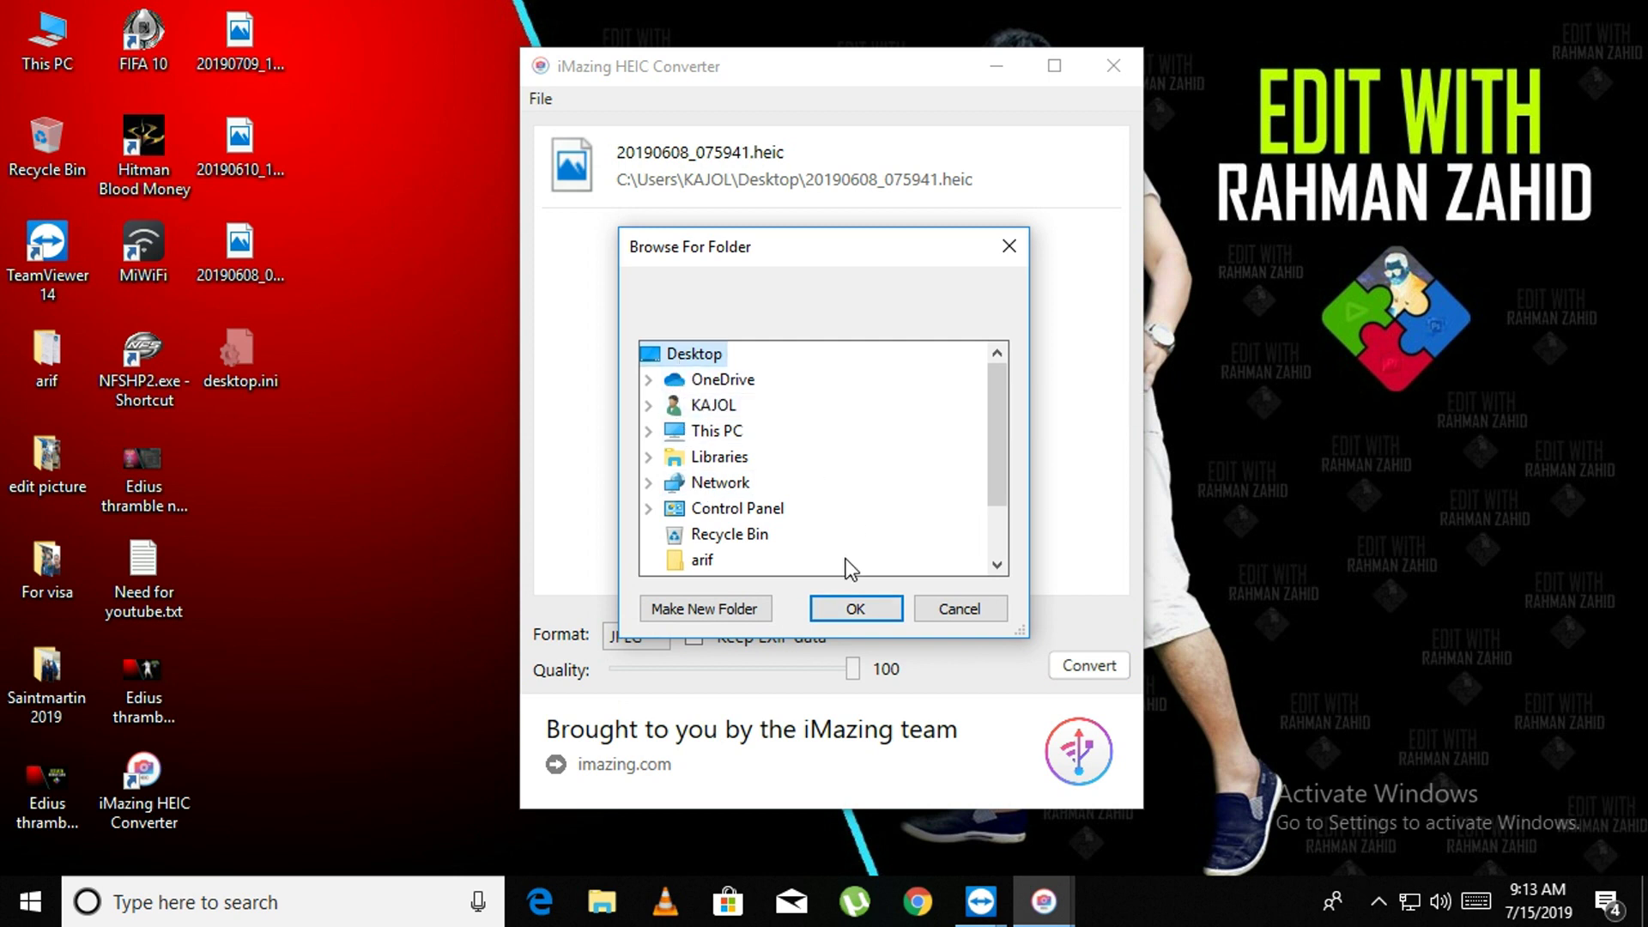
left_click(843, 611)
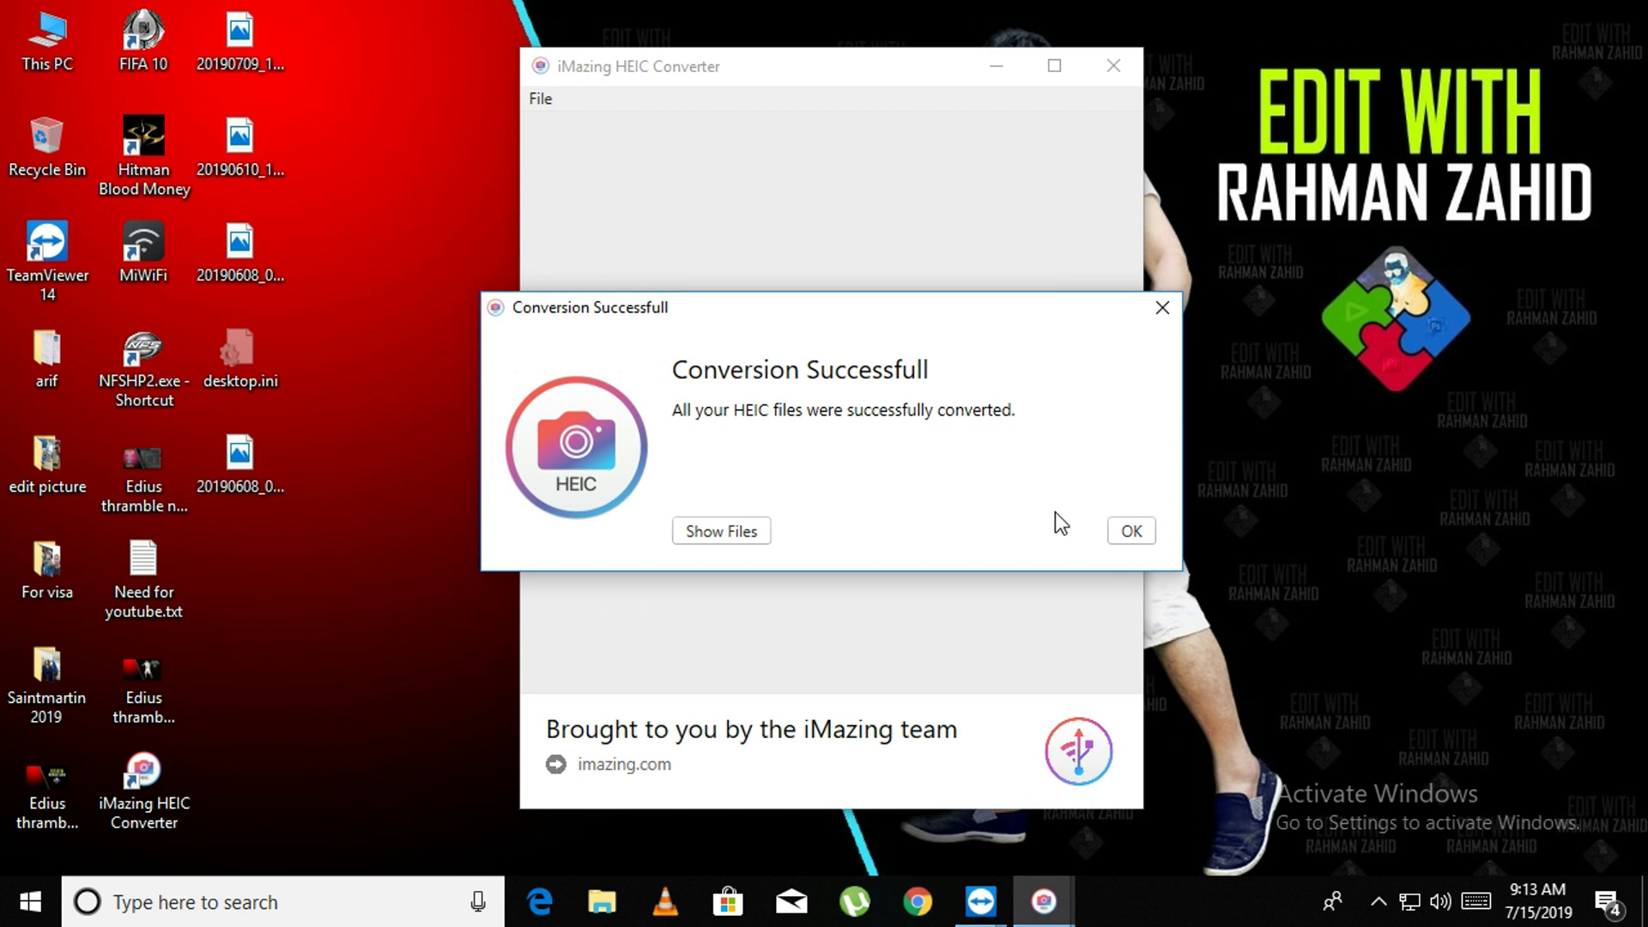
left_click(1130, 530)
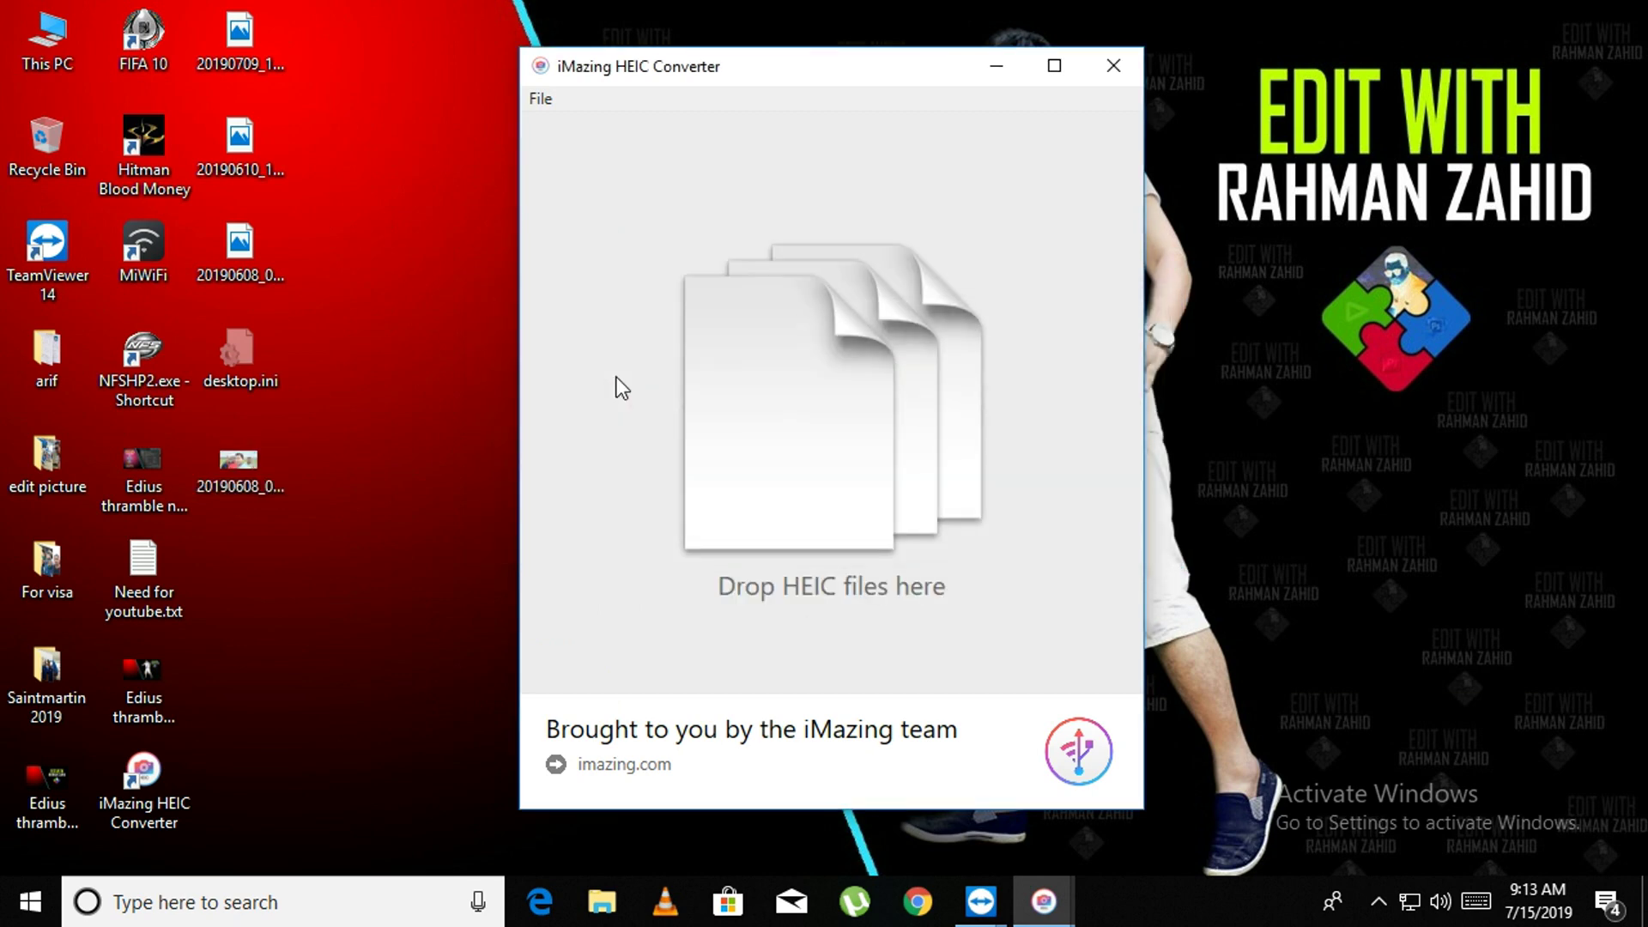
left_click(1115, 79)
Open the converted 20190608_075941.jpg from the desktop, view it full screen, and close the photo viewer.
left_click(249, 492)
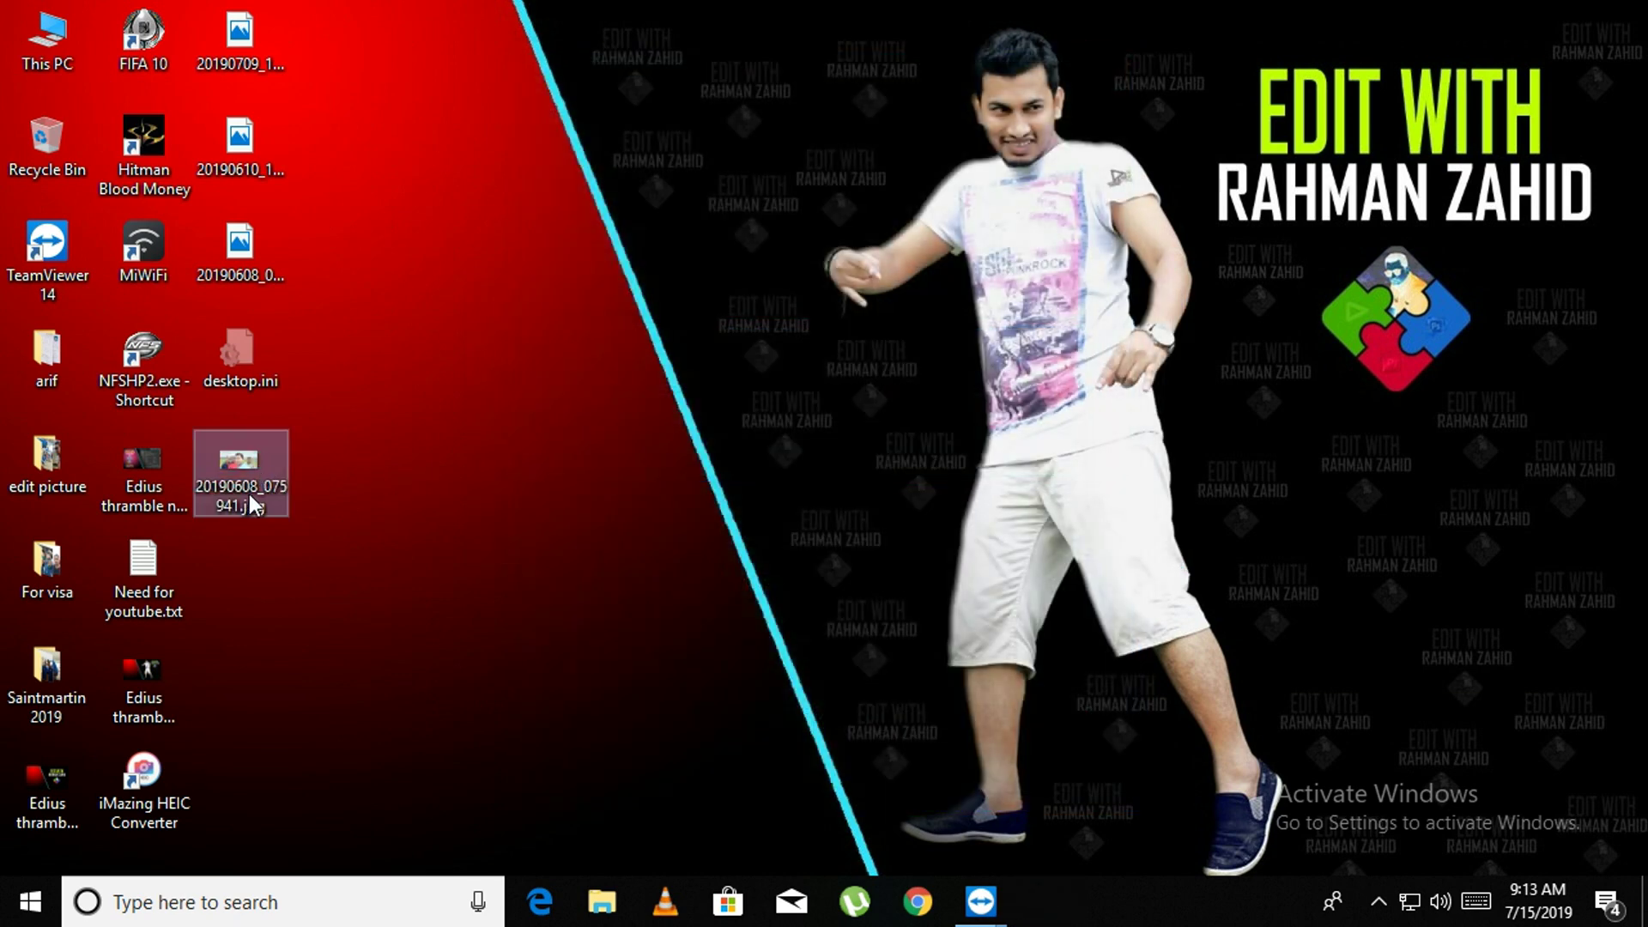
double_click(226, 469)
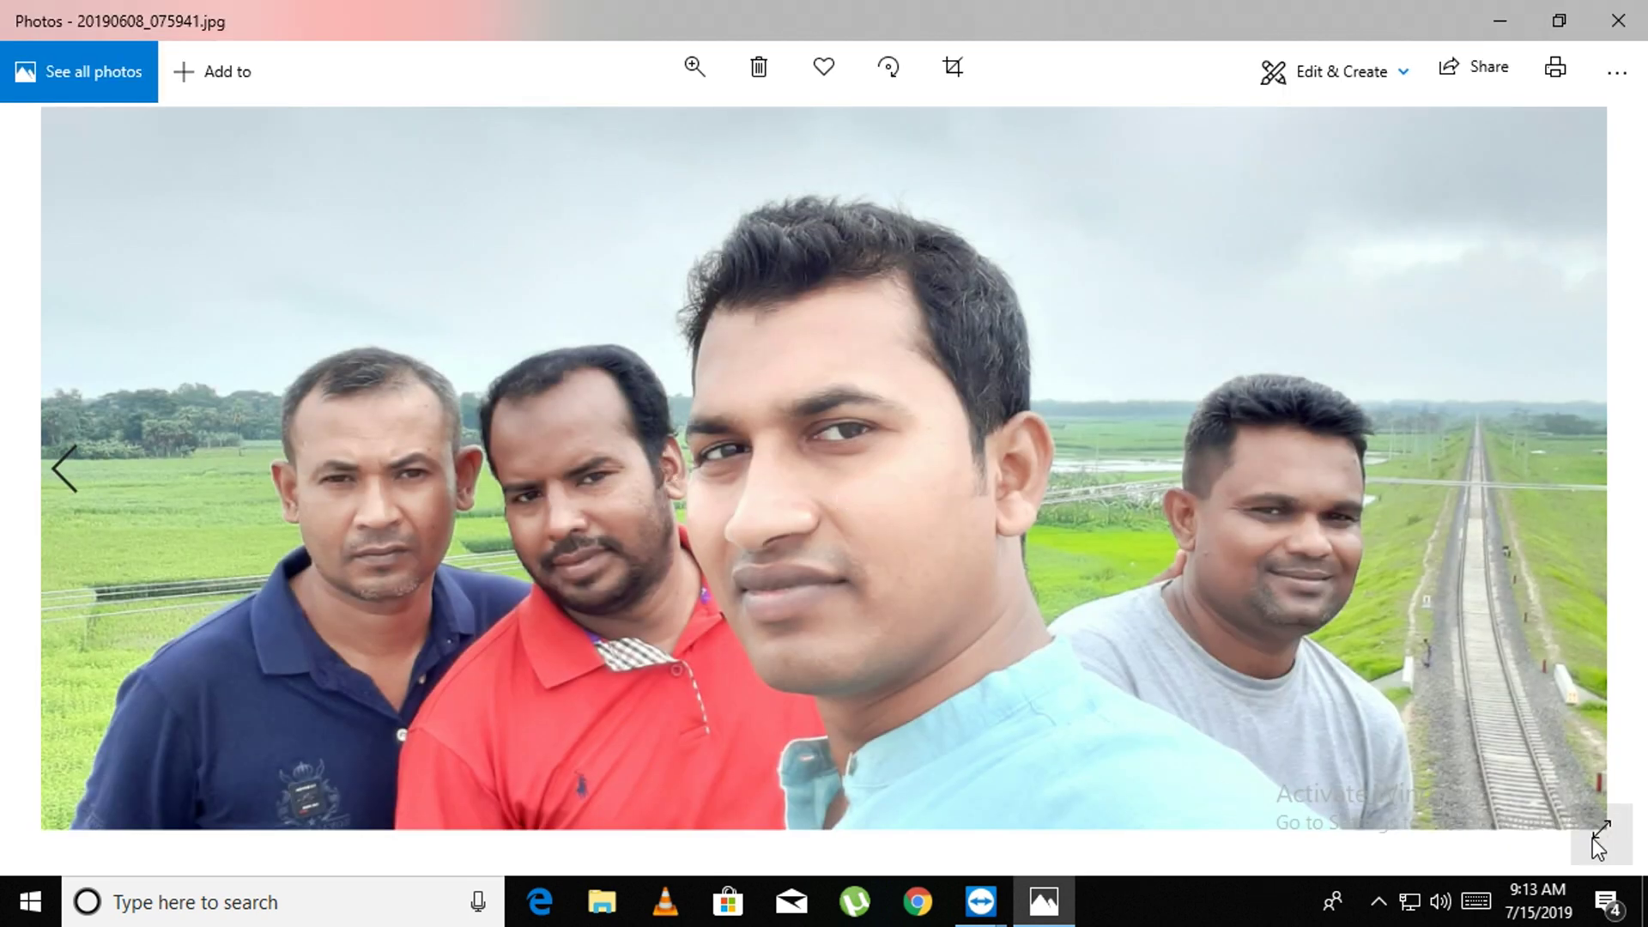
left_click(1601, 829)
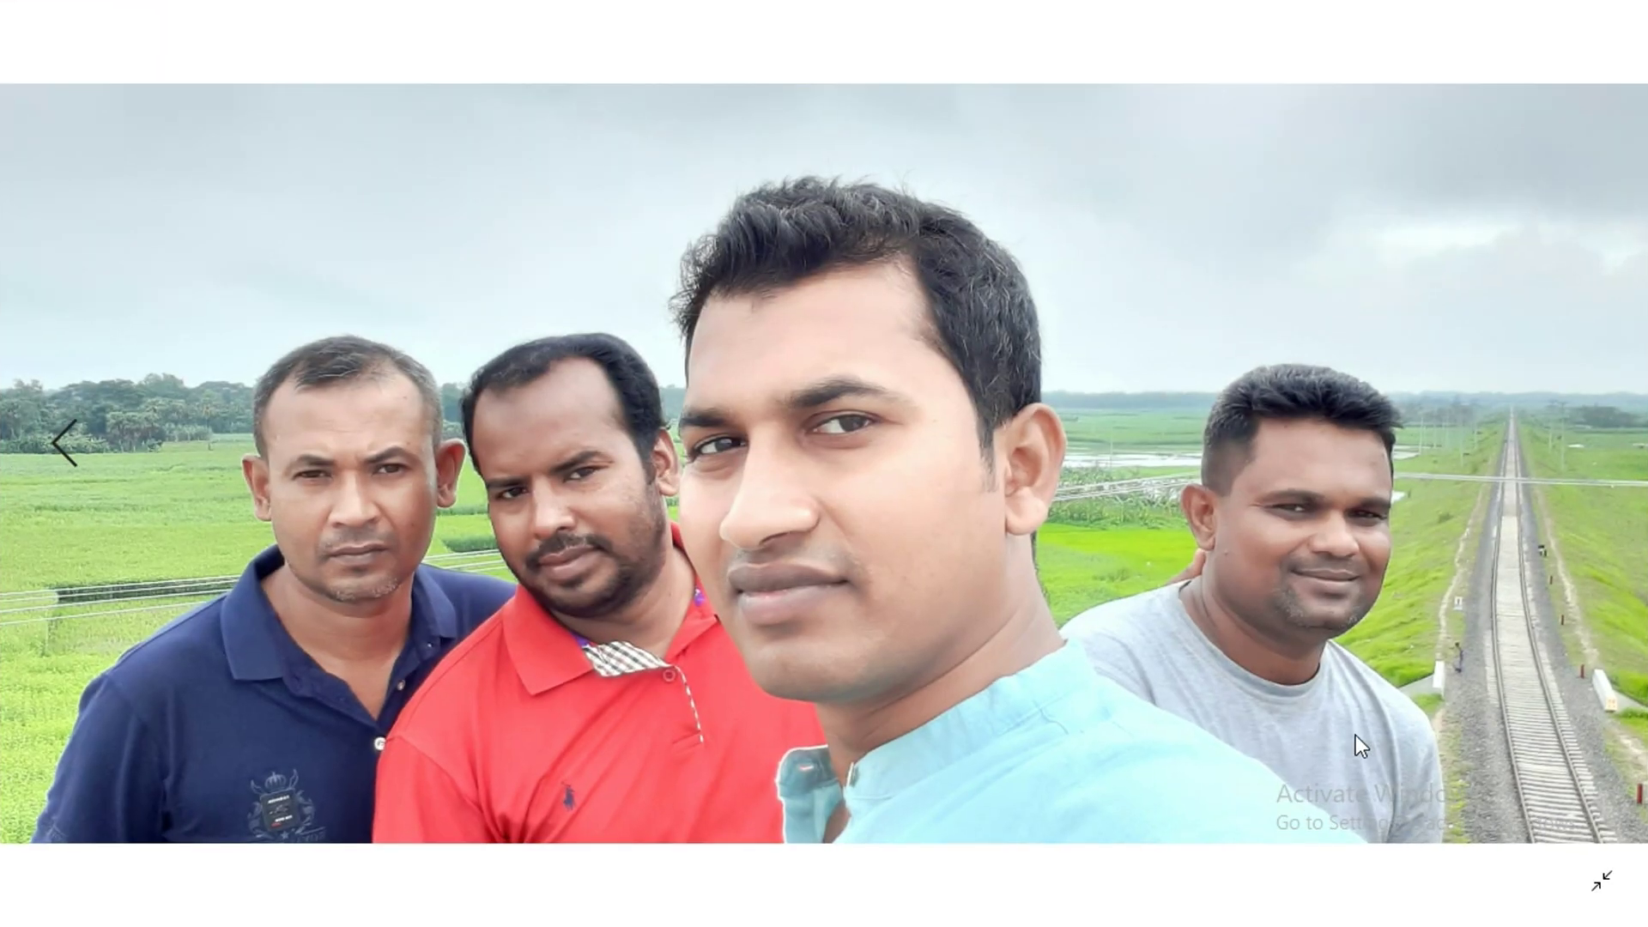
key("Escape")
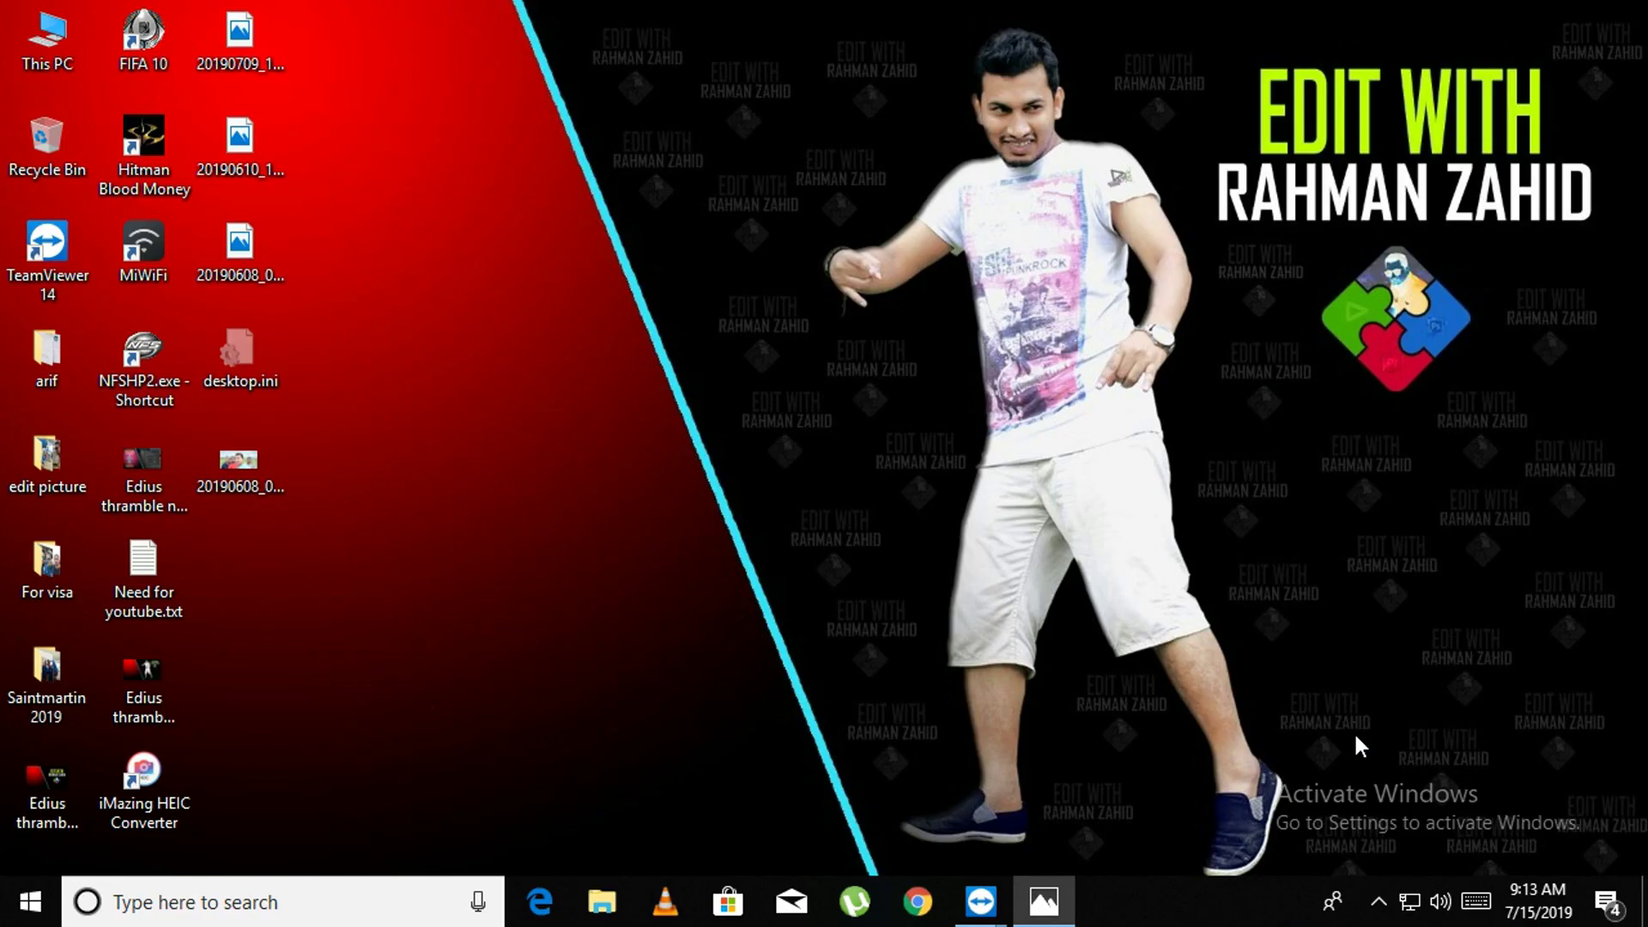
left_click(1618, 20)
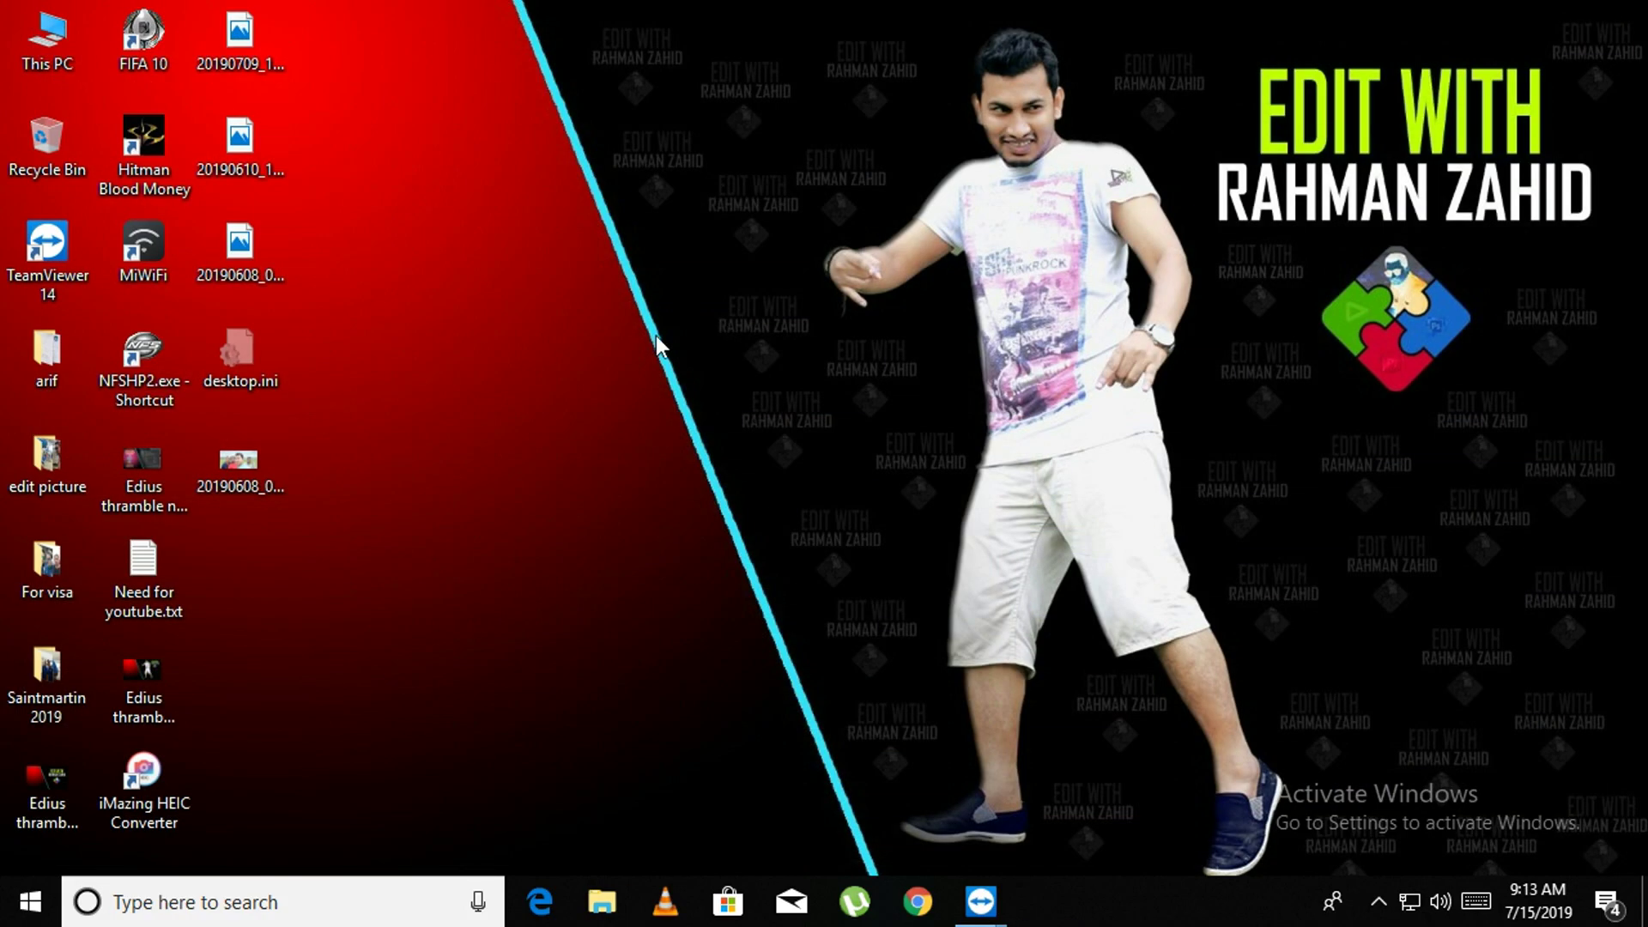
Refresh the desktop and check the file type and size of 20190608_075941.jpg in its properties.
right_click(656, 336)
left_click(728, 411)
double_click(238, 485, "alt")
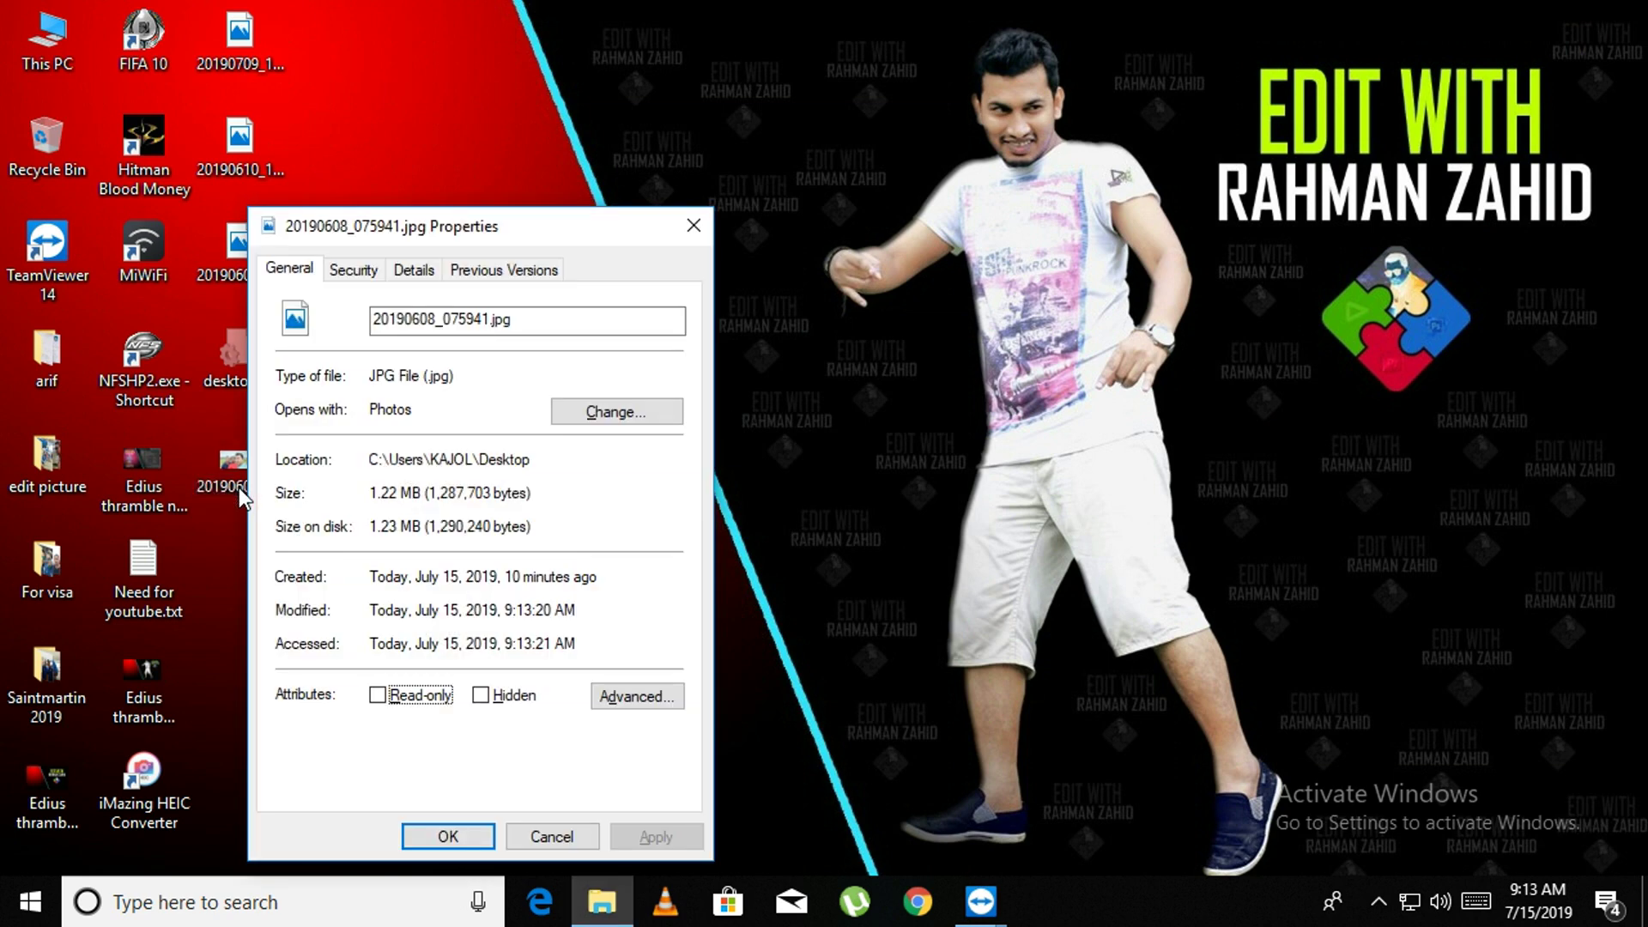
left_click(553, 843)
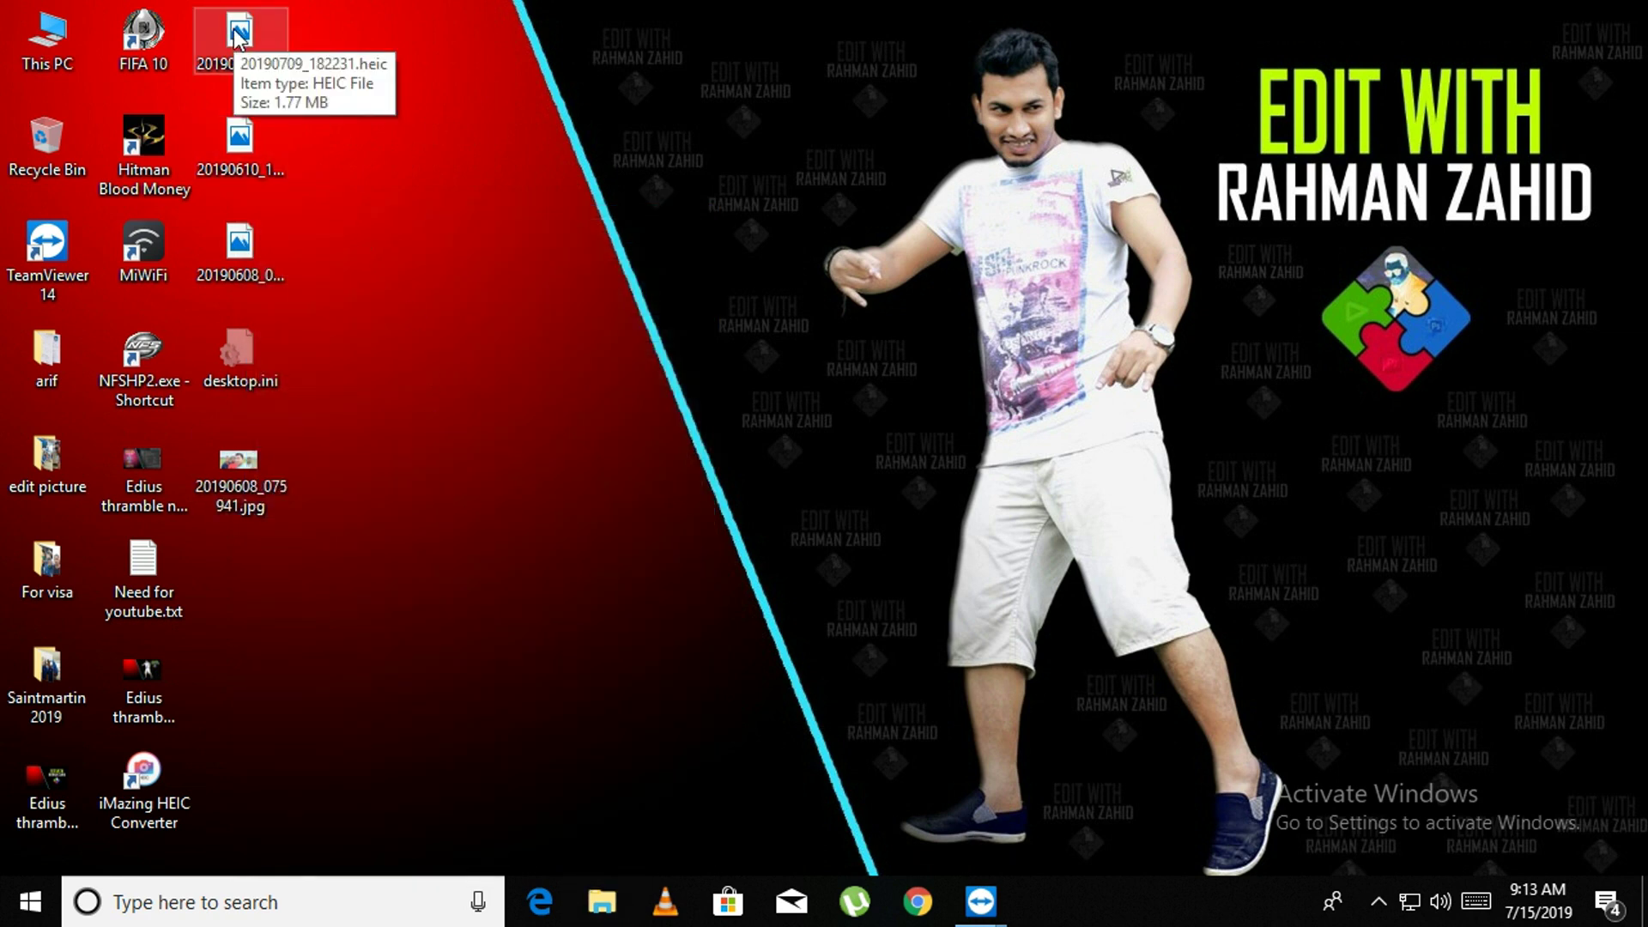
right_click(503, 313)
left_click(556, 388)
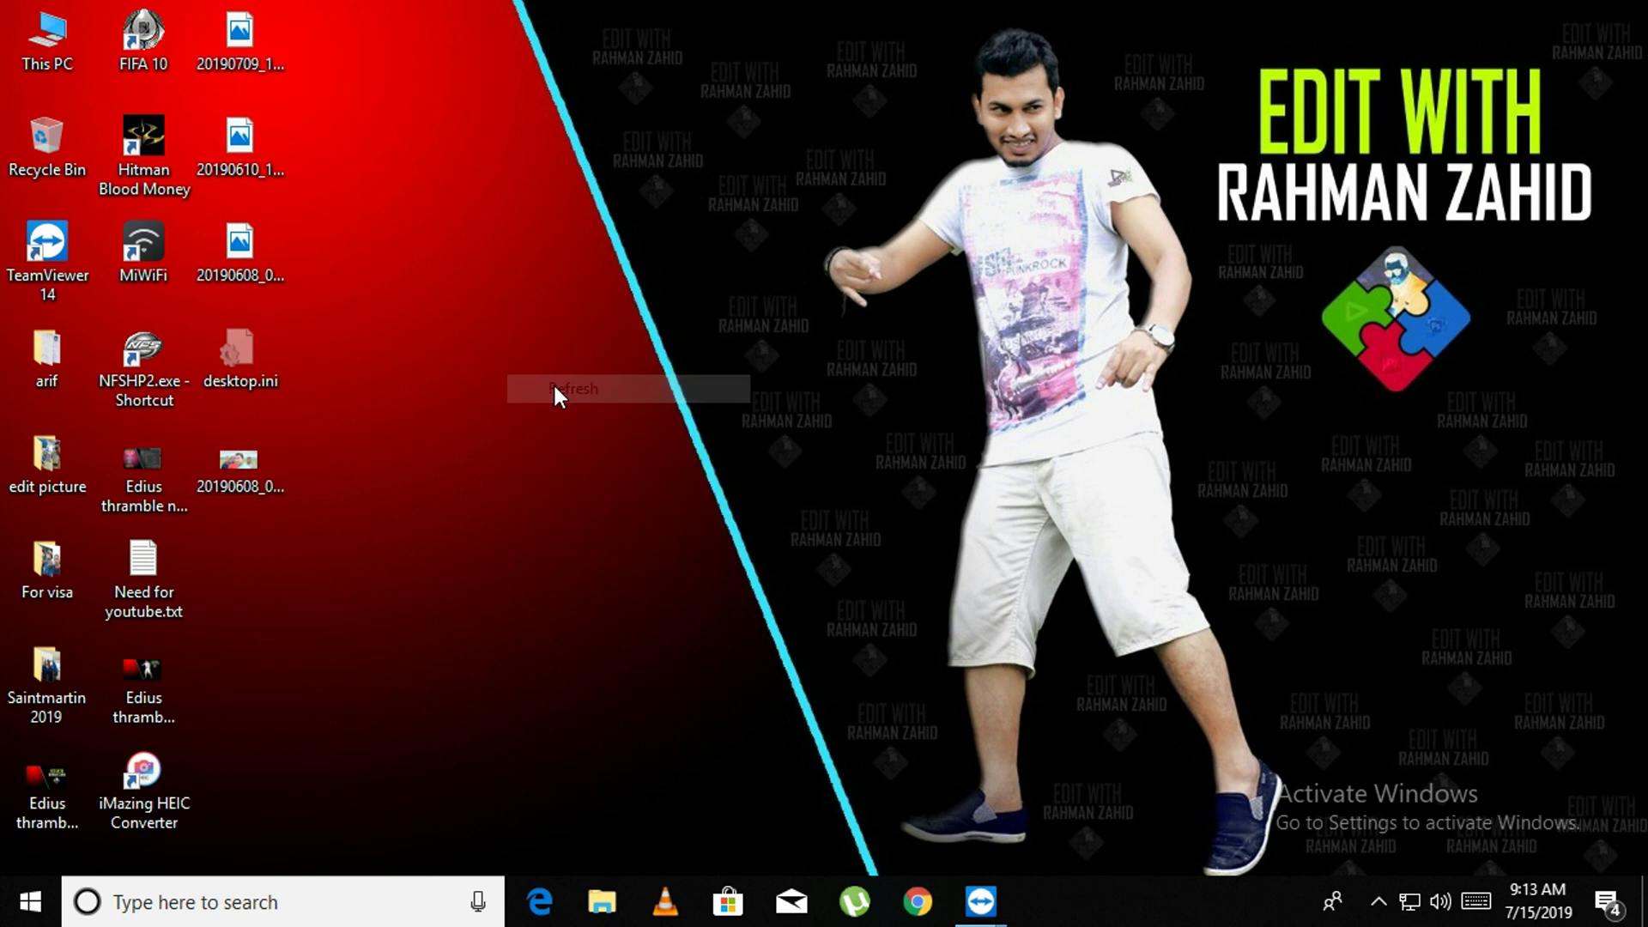
right_click(432, 398)
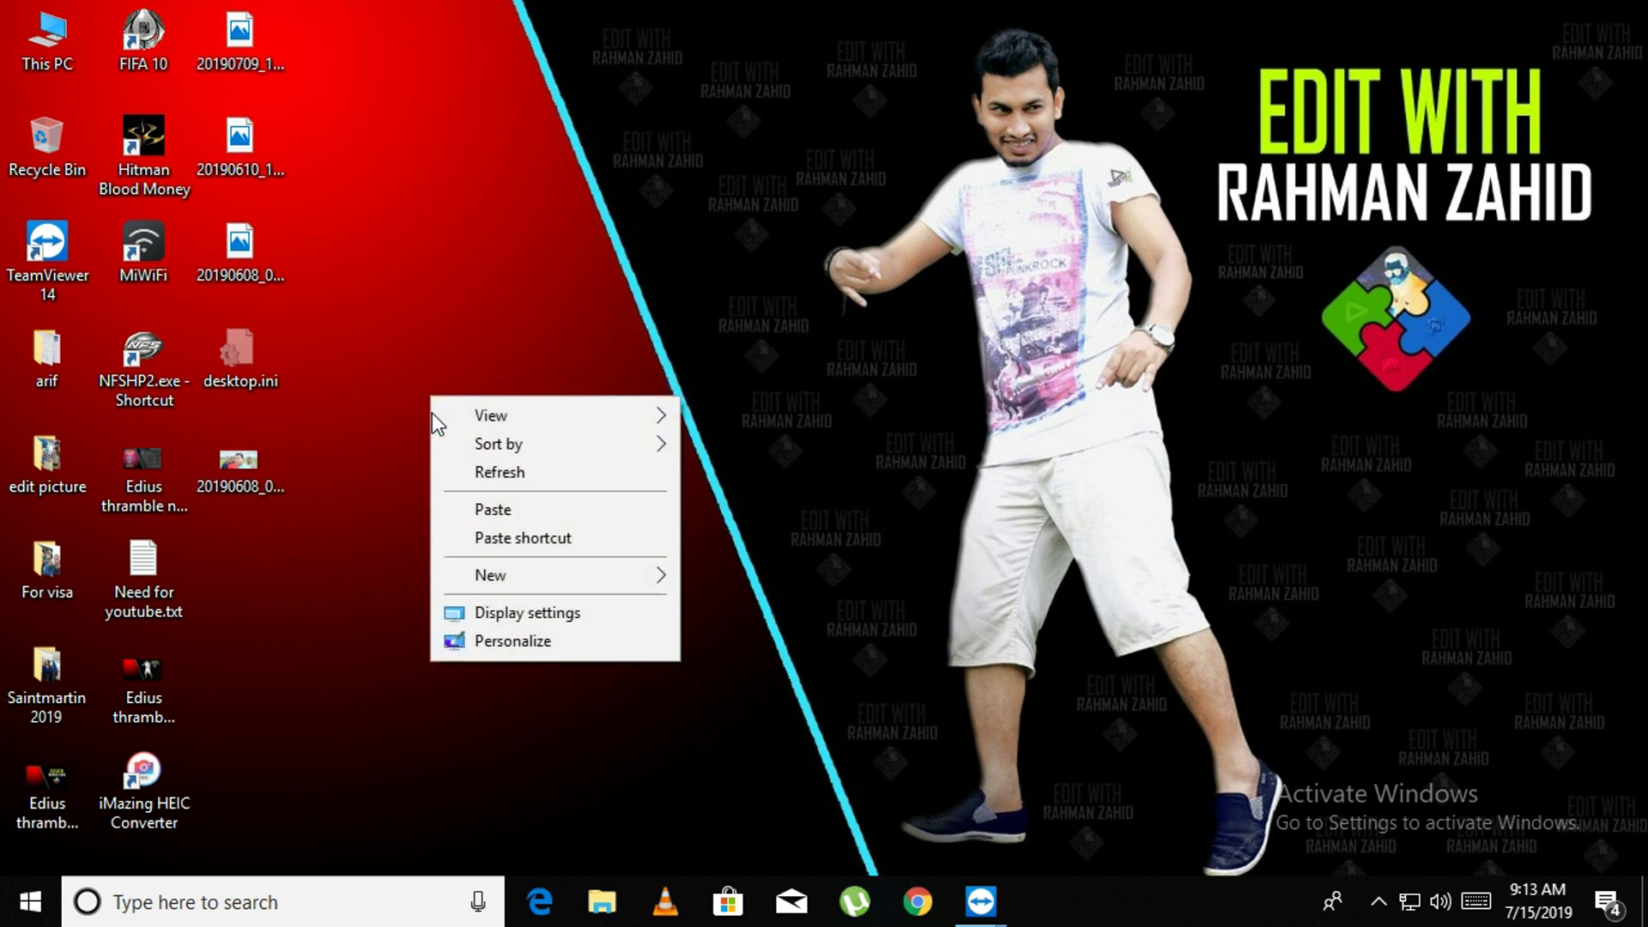
left_click(468, 473)
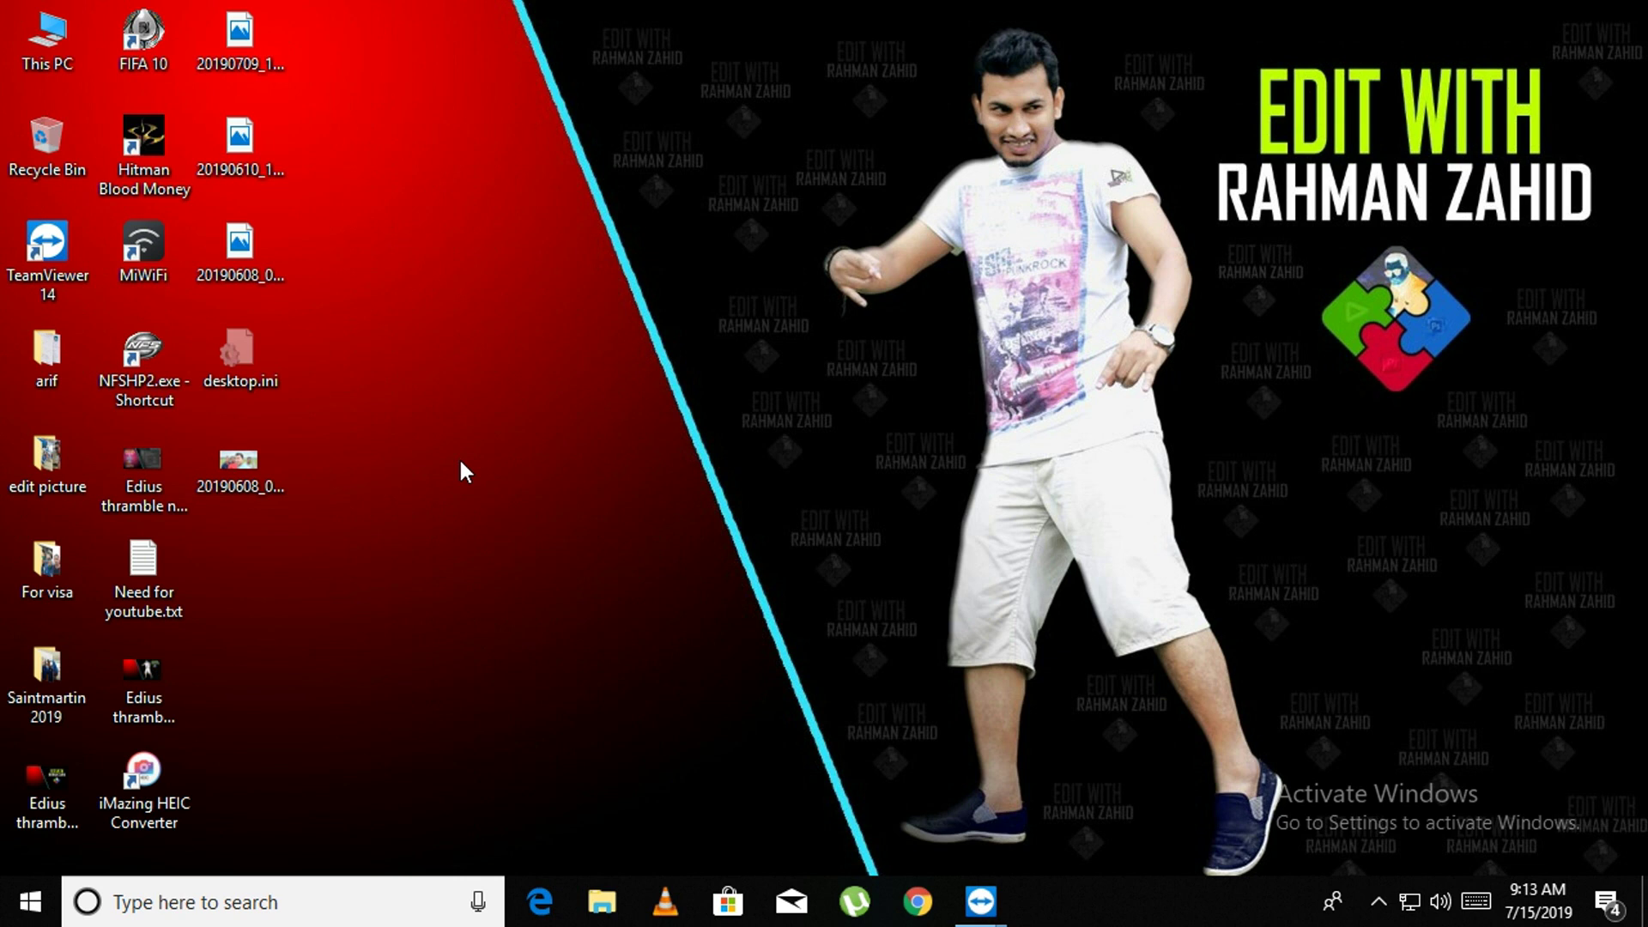
right_click(507, 372)
left_click(560, 447)
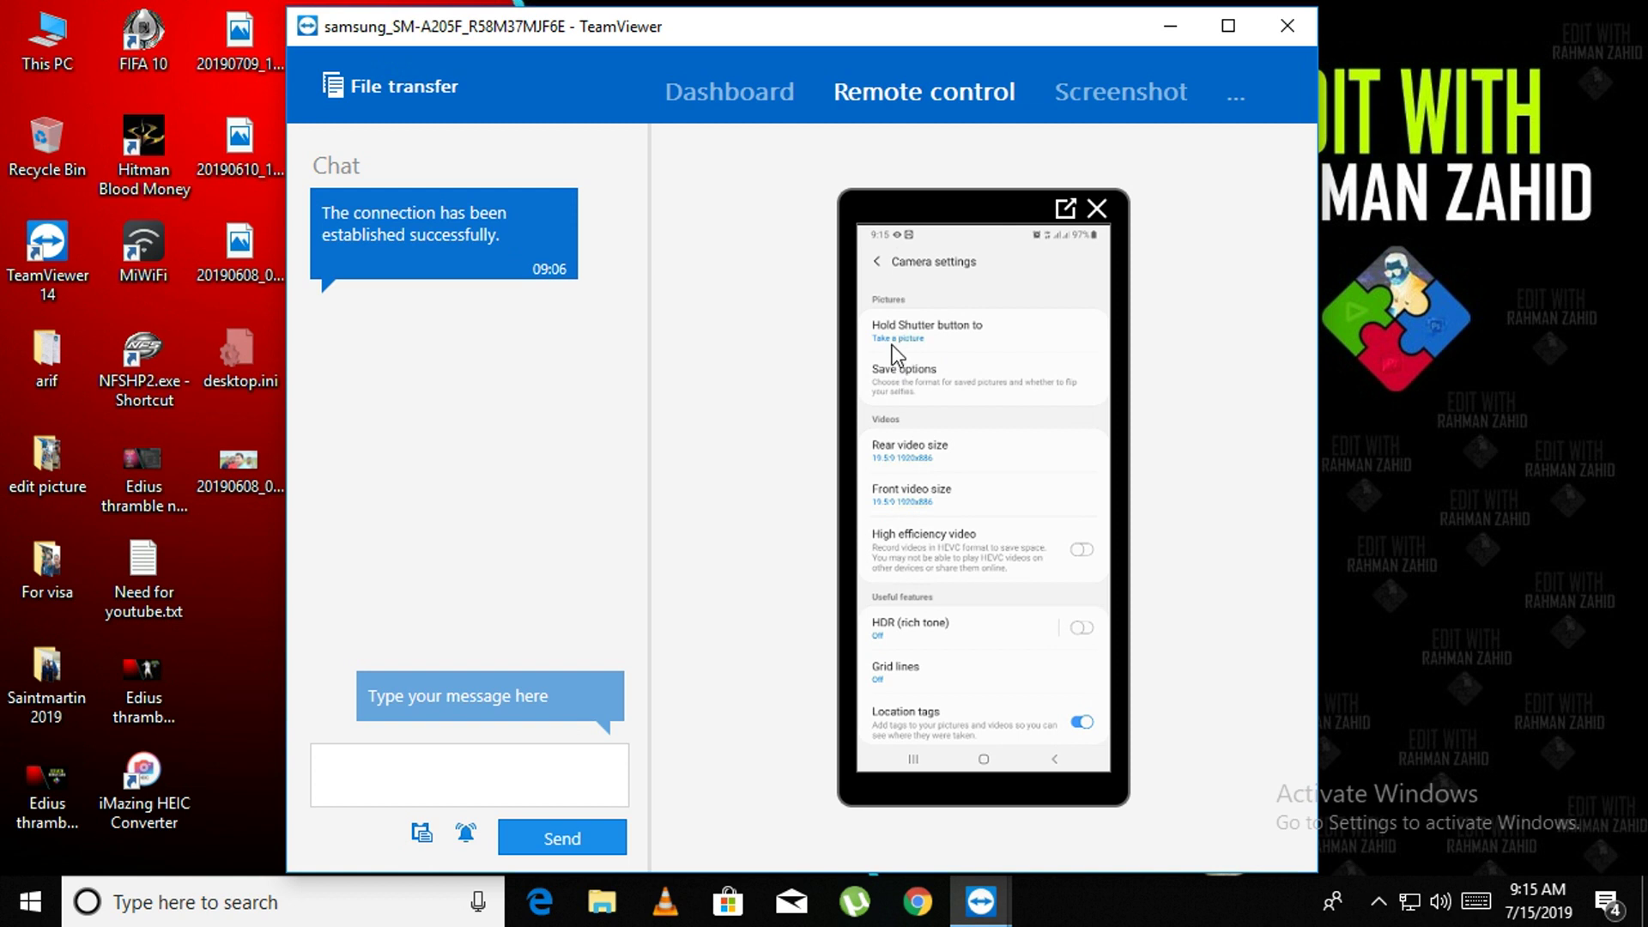
Switch to the TeamViewer phone session and open Save options in the phone's camera settings.
left_click(904, 382)
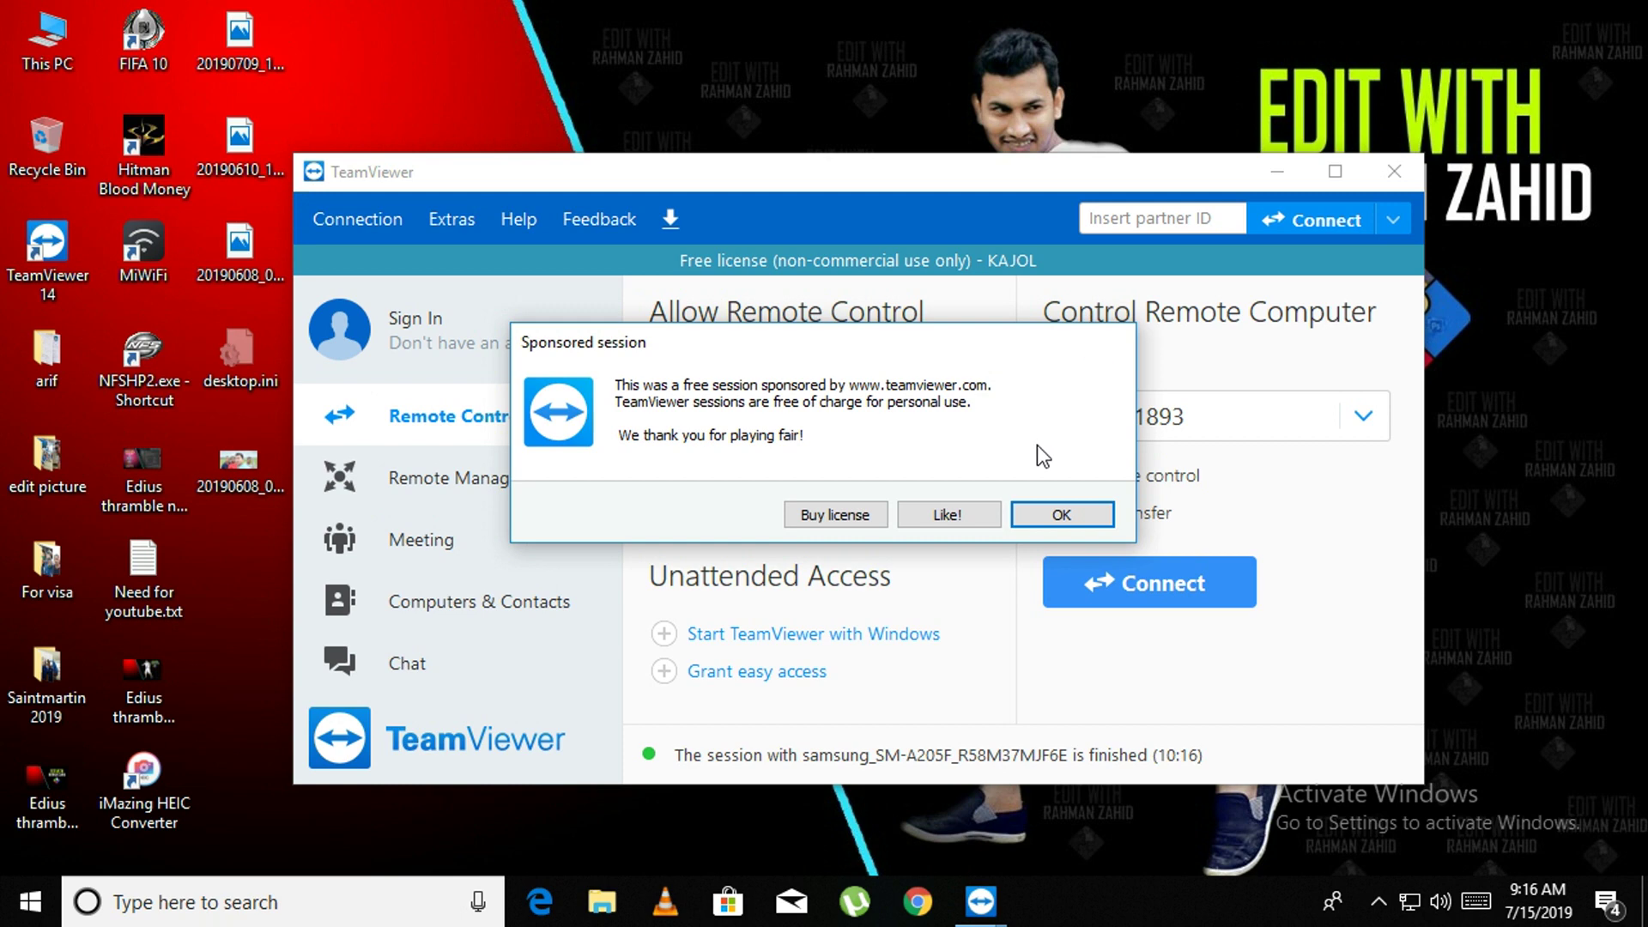
Dismiss the sponsored session notice, close TeamViewer, and refresh the desktop.
left_click(1062, 514)
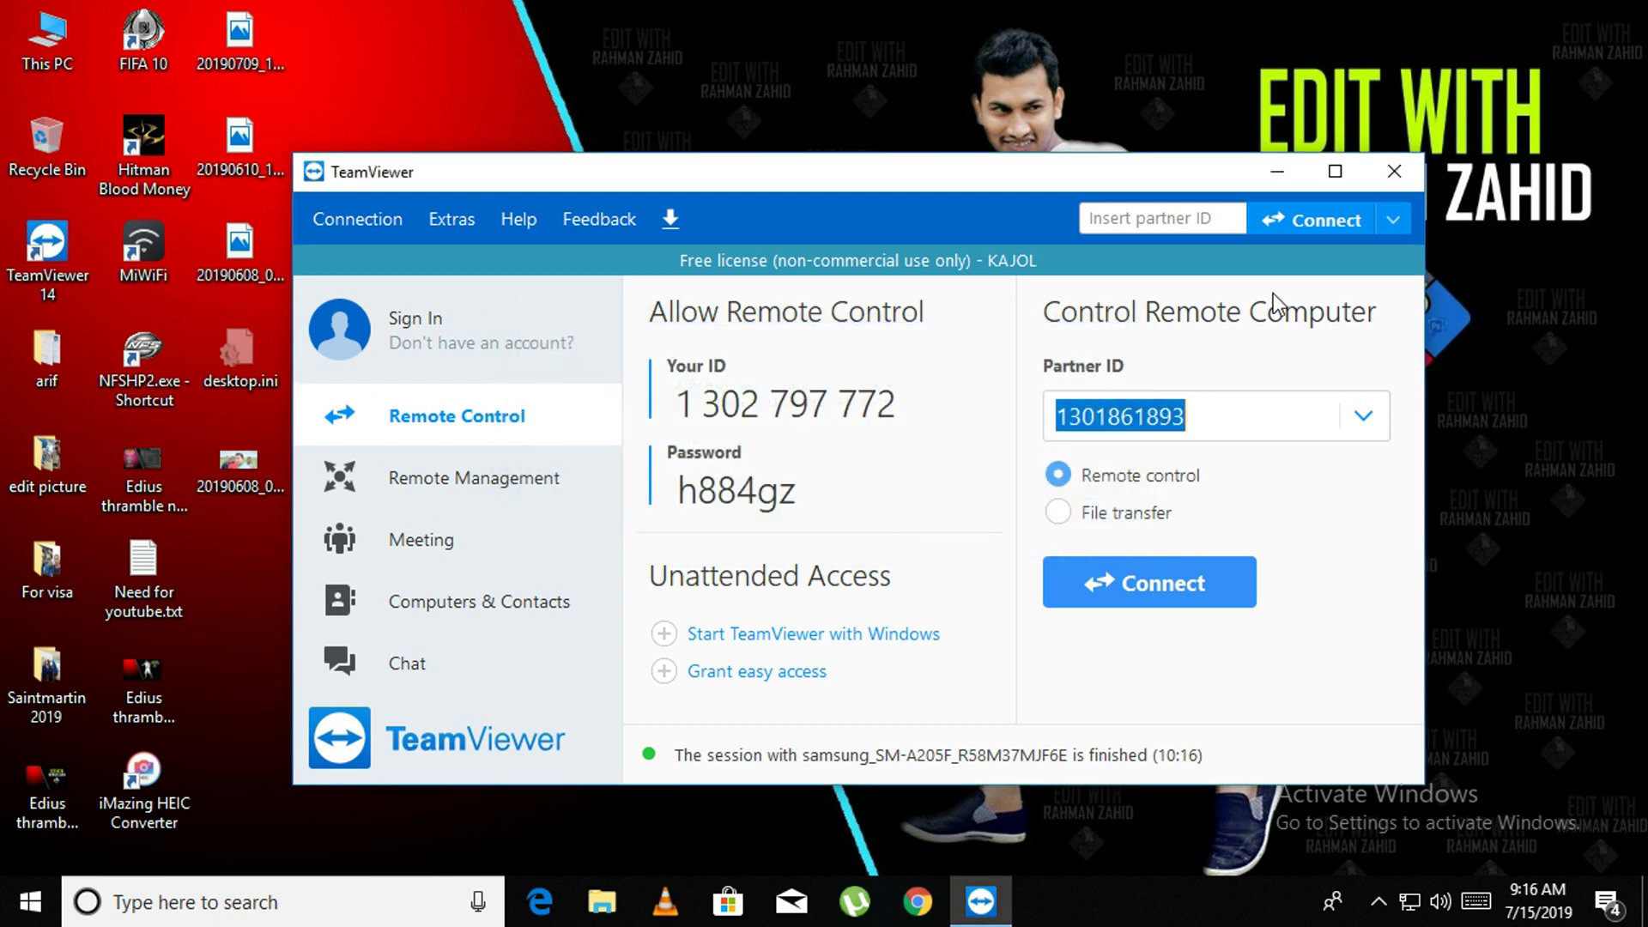
left_click(1399, 175)
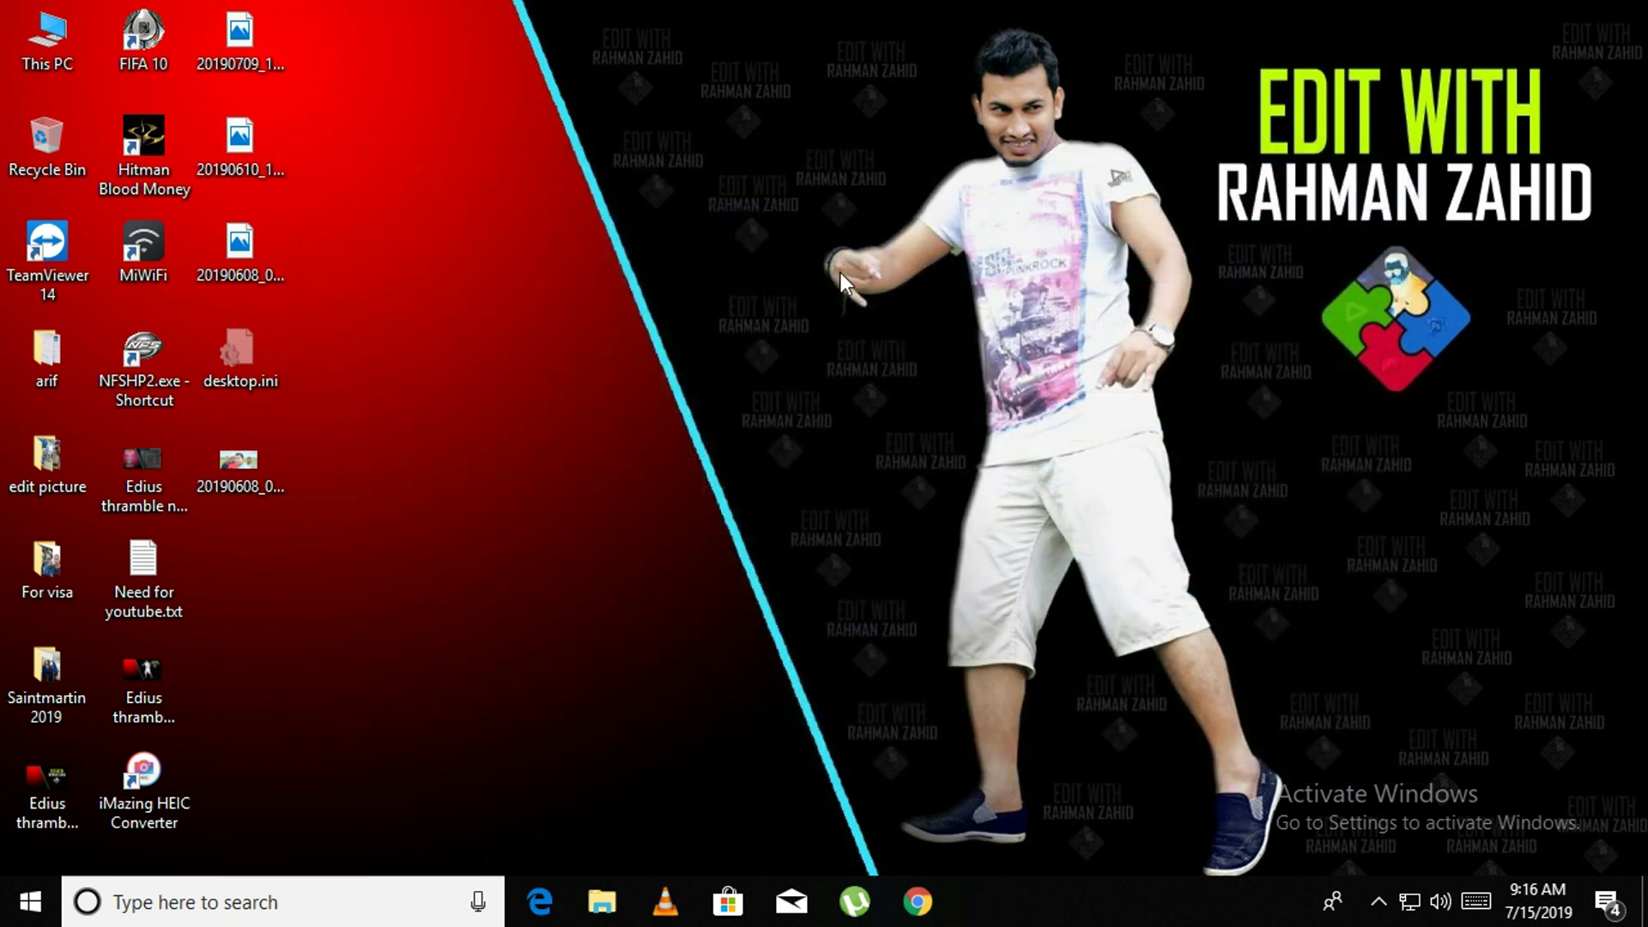
right_click(827, 333)
left_click(888, 405)
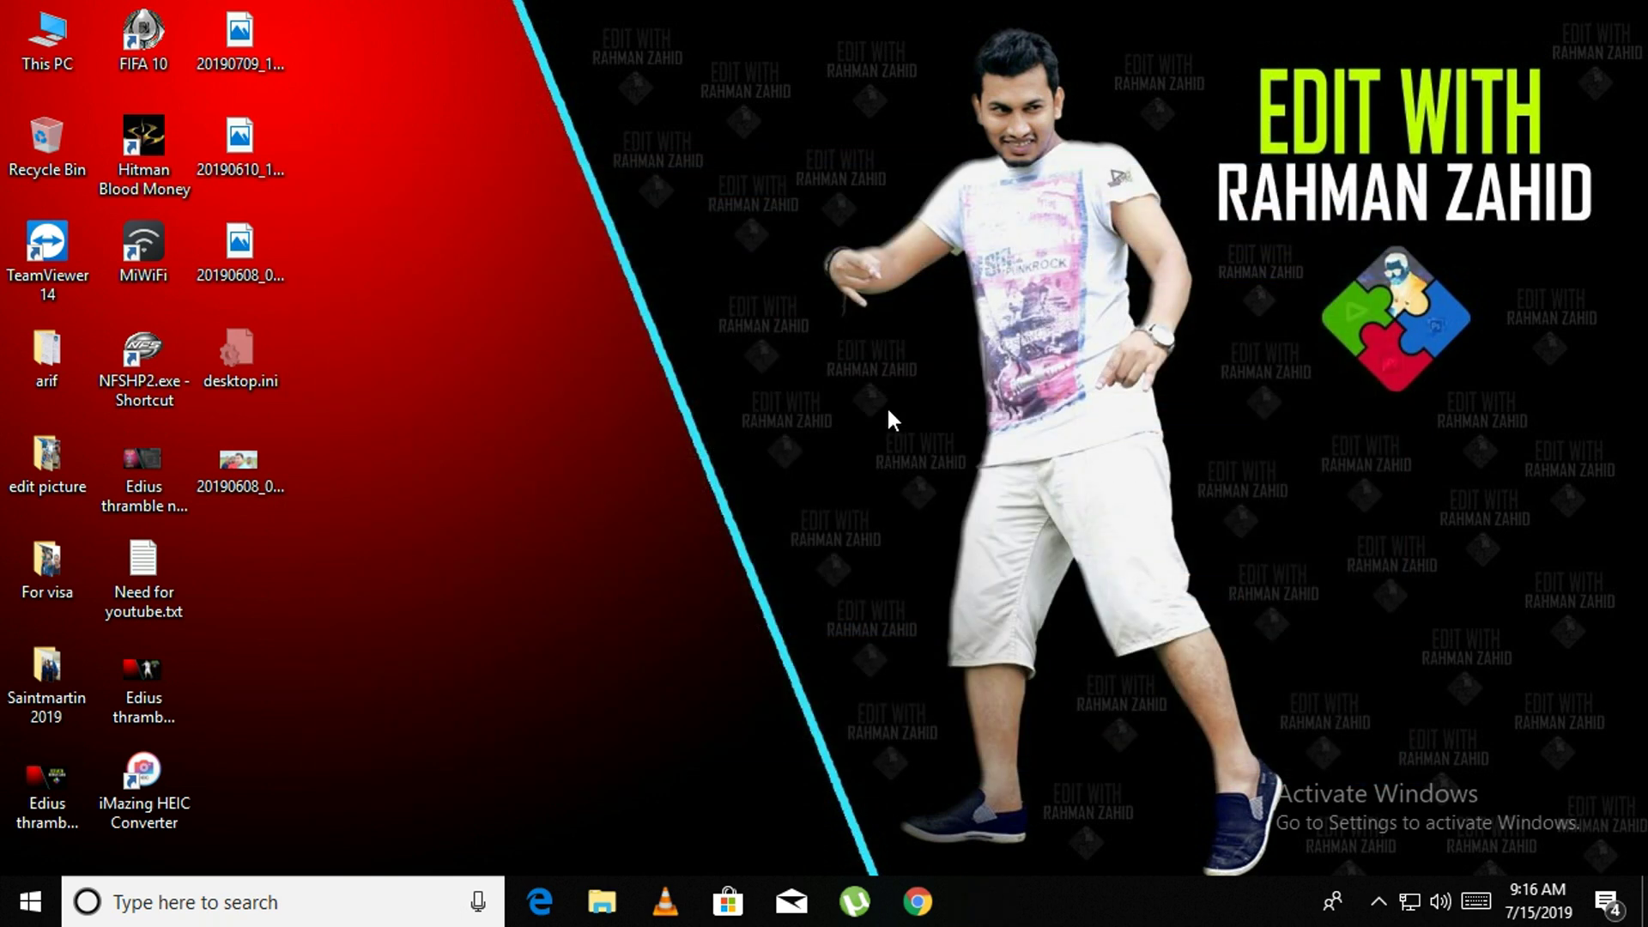